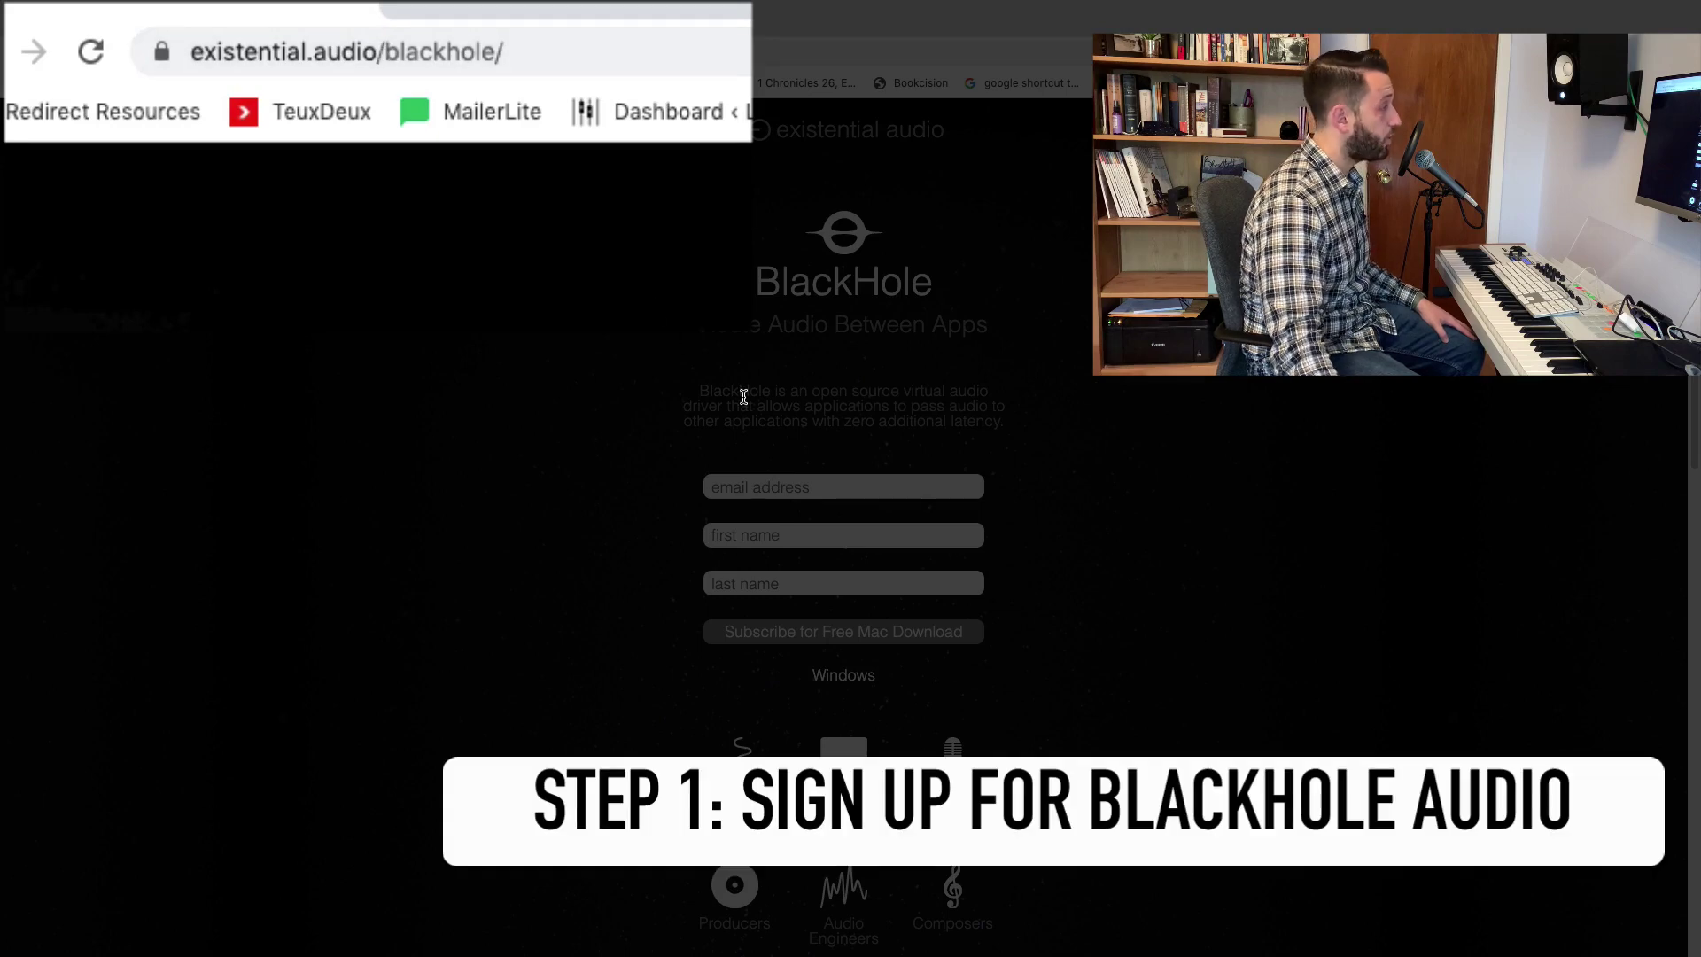
Autofill the BlackHole sign-up form and subscribe for the free Mac download
{"action": "left_click", "coordinate": [799, 484]}
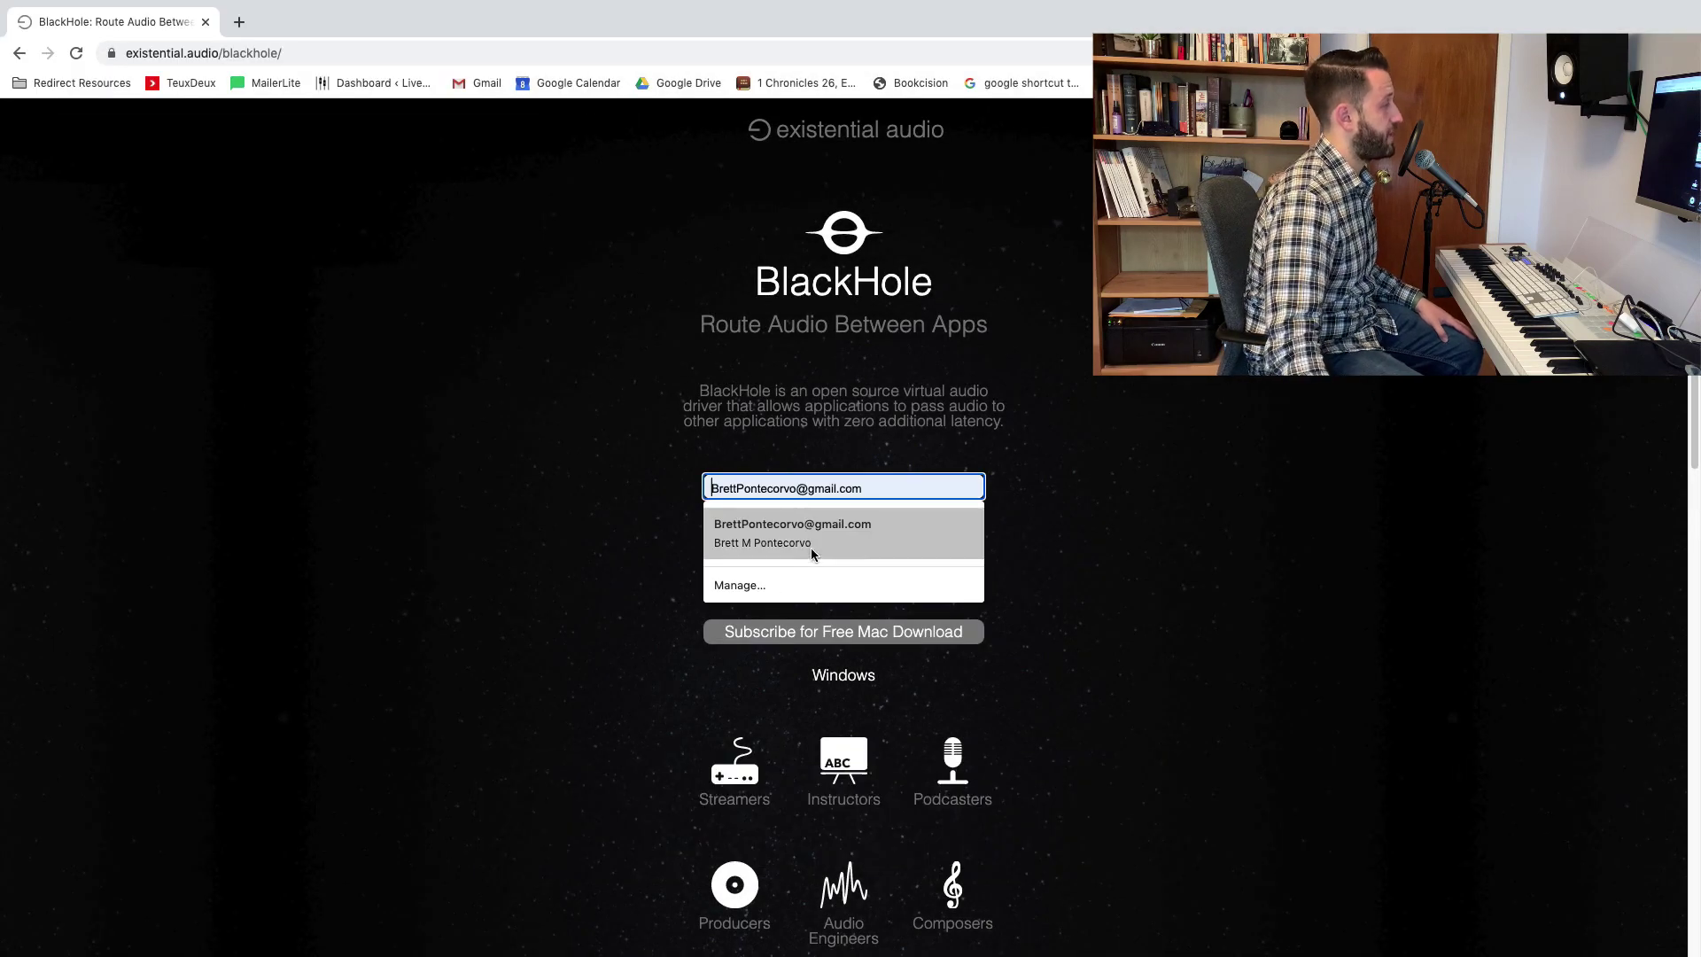
{"action": "left_click", "coordinate": [810, 512]}
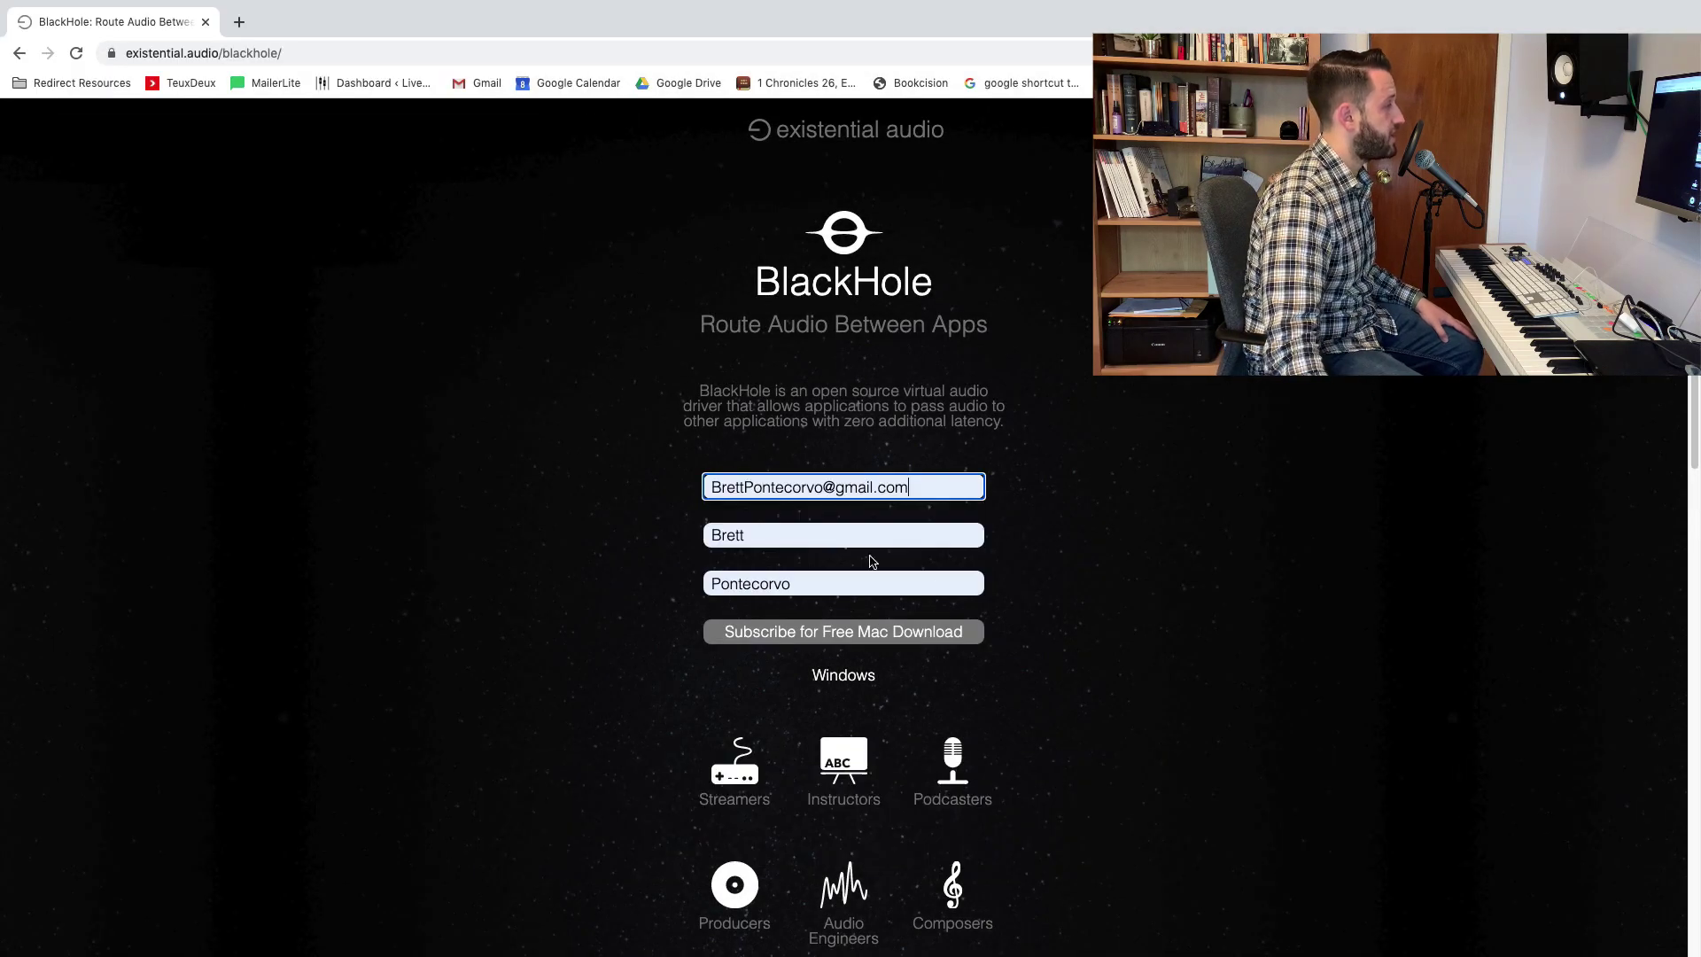
{"action": "left_click", "coordinate": [908, 638]}
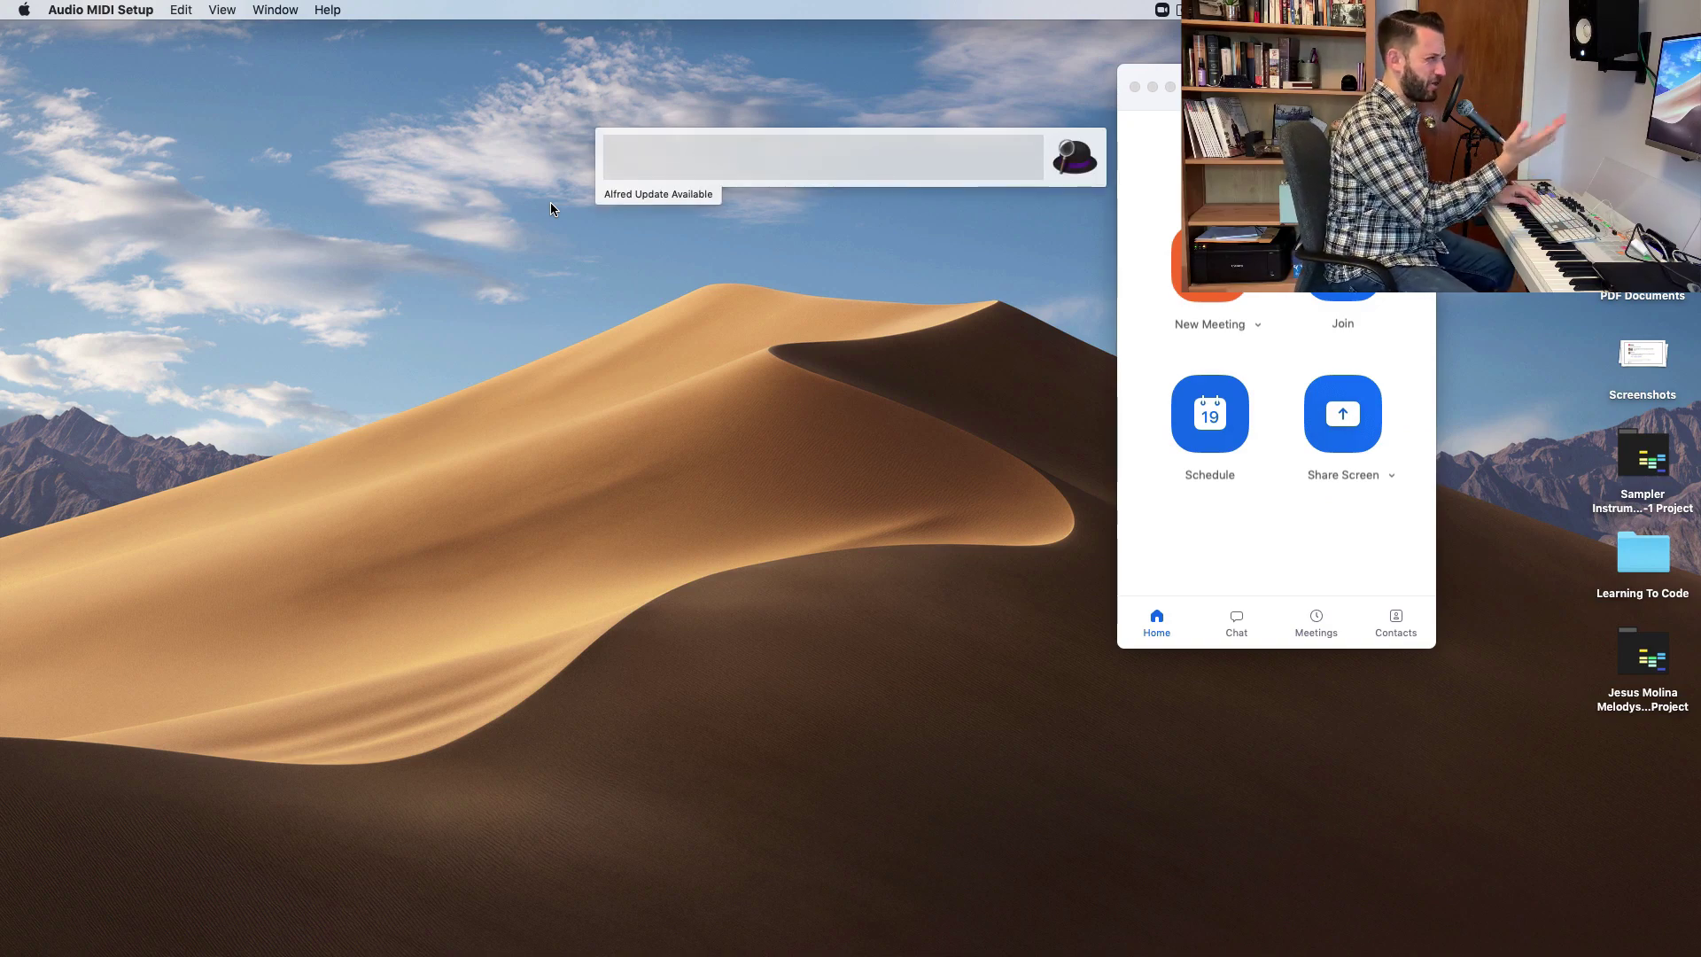
{"action": "type", "text": "audi"}
Launch Audio MIDI Setup from Alfred to show the Audio Devices window
{"action": "key", "text": "Return"}
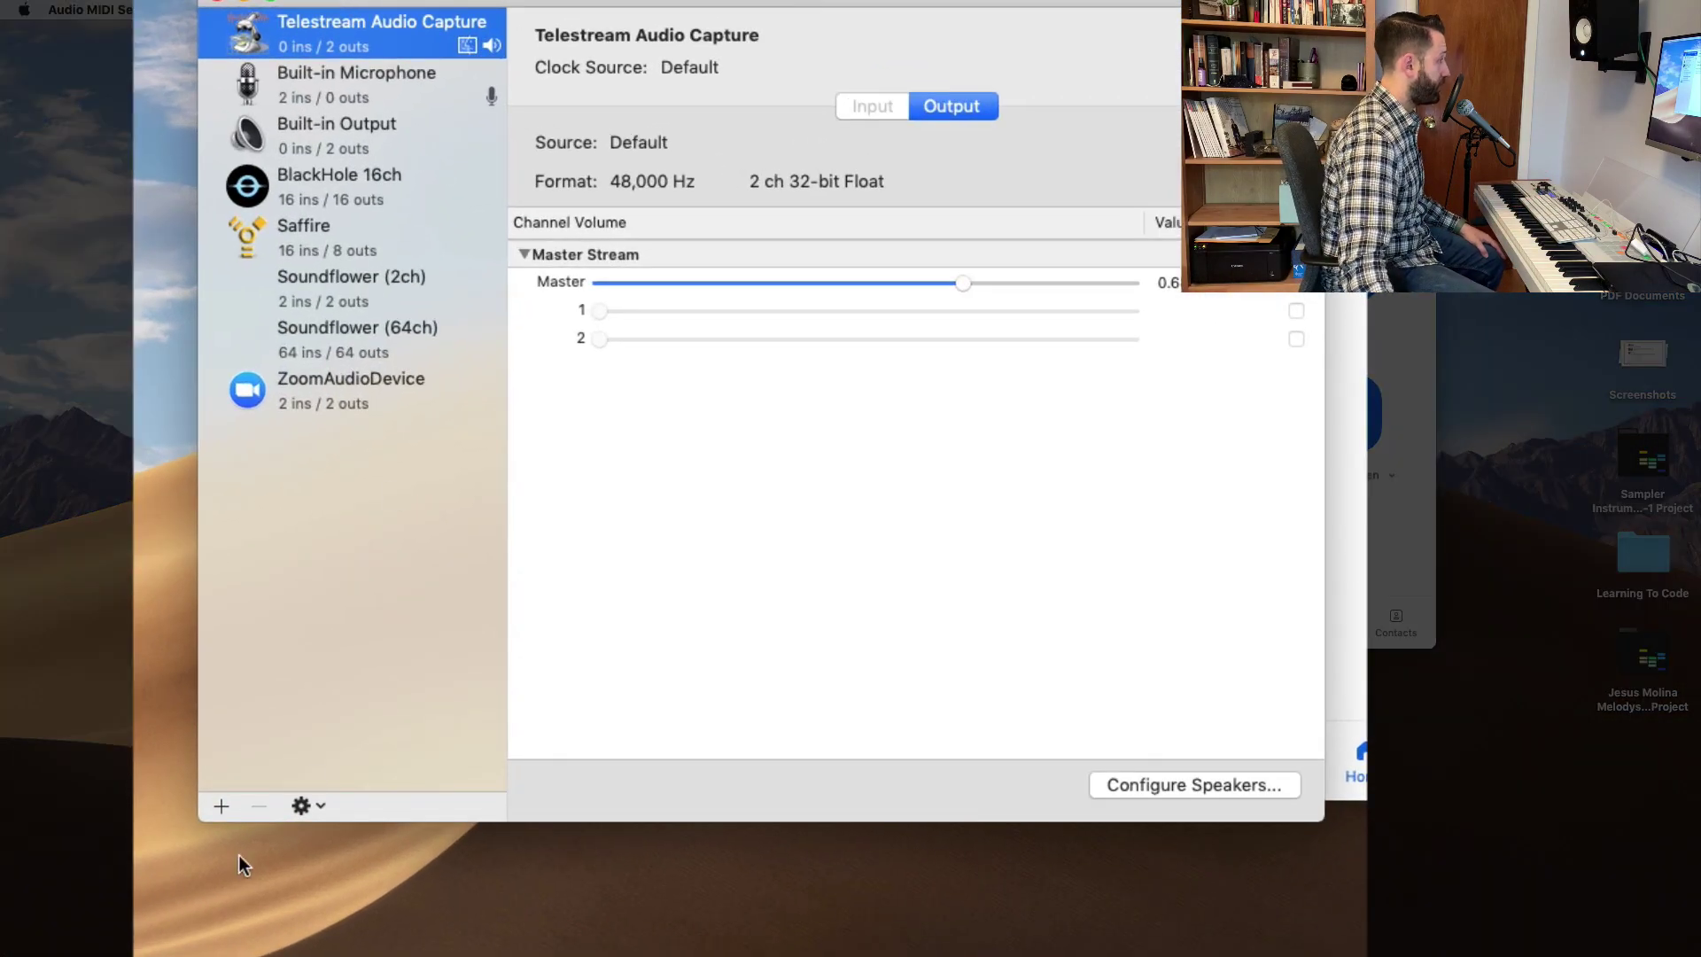
Create a Multi-Output Device using Saffire and BlackHole 16ch, without Telestream, with BlackHole drift correction
{"action": "left_click", "coordinate": [220, 805]}
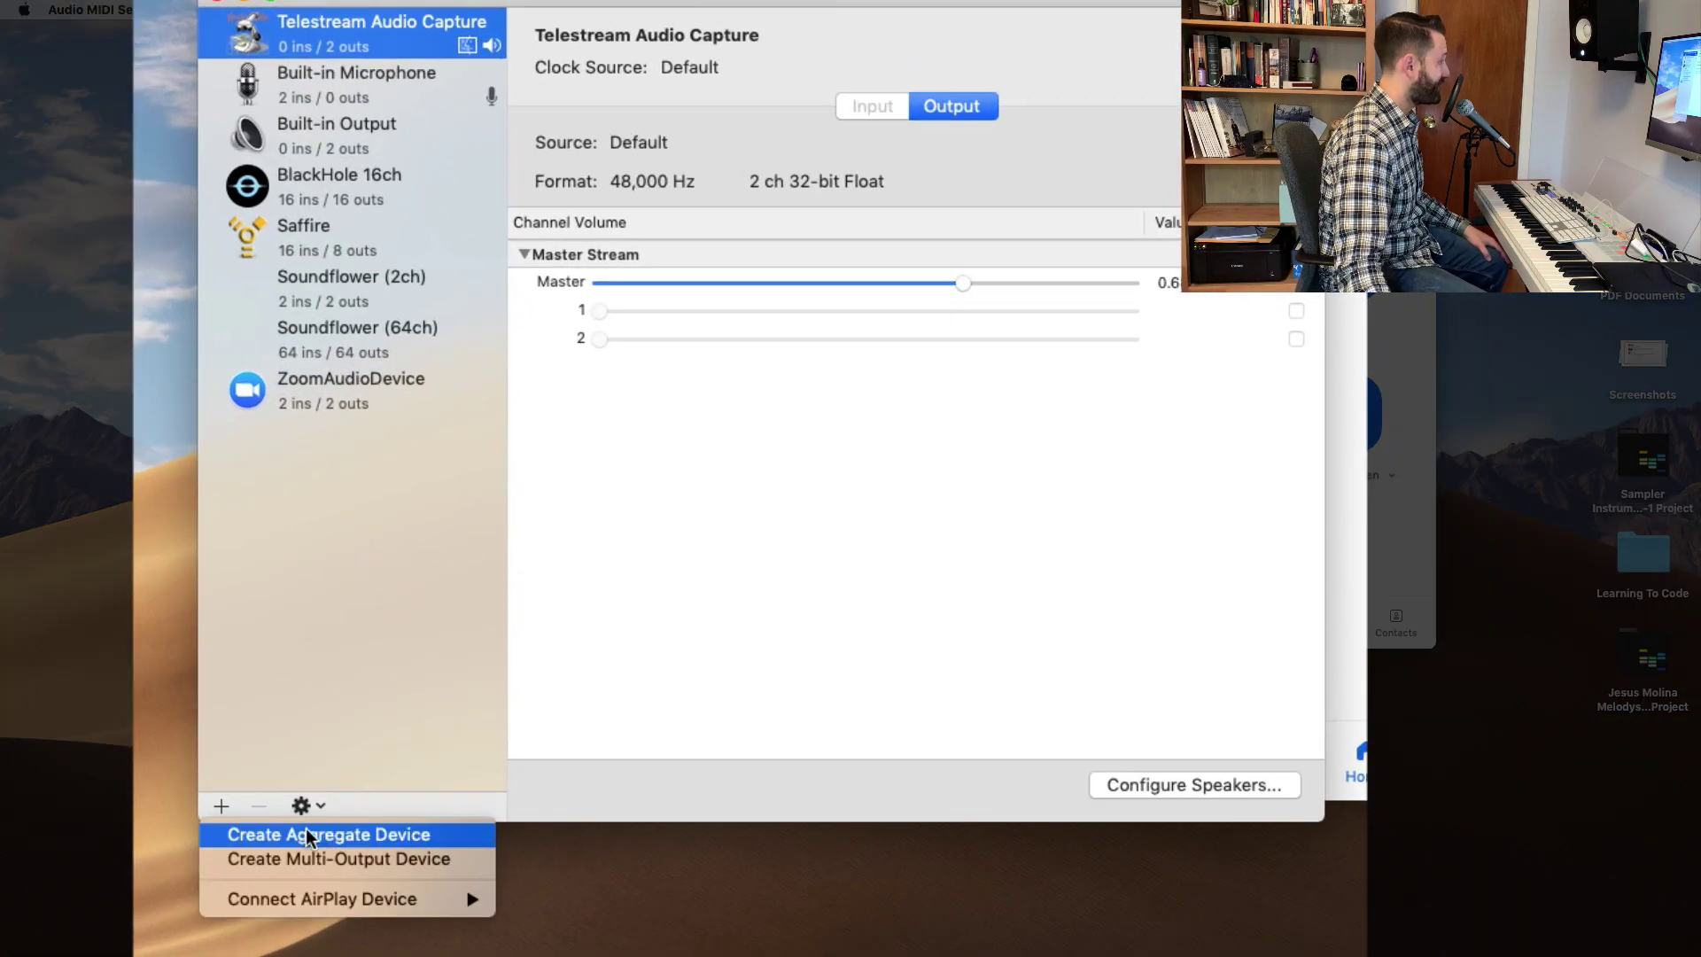
{"action": "left_click", "coordinate": [342, 859]}
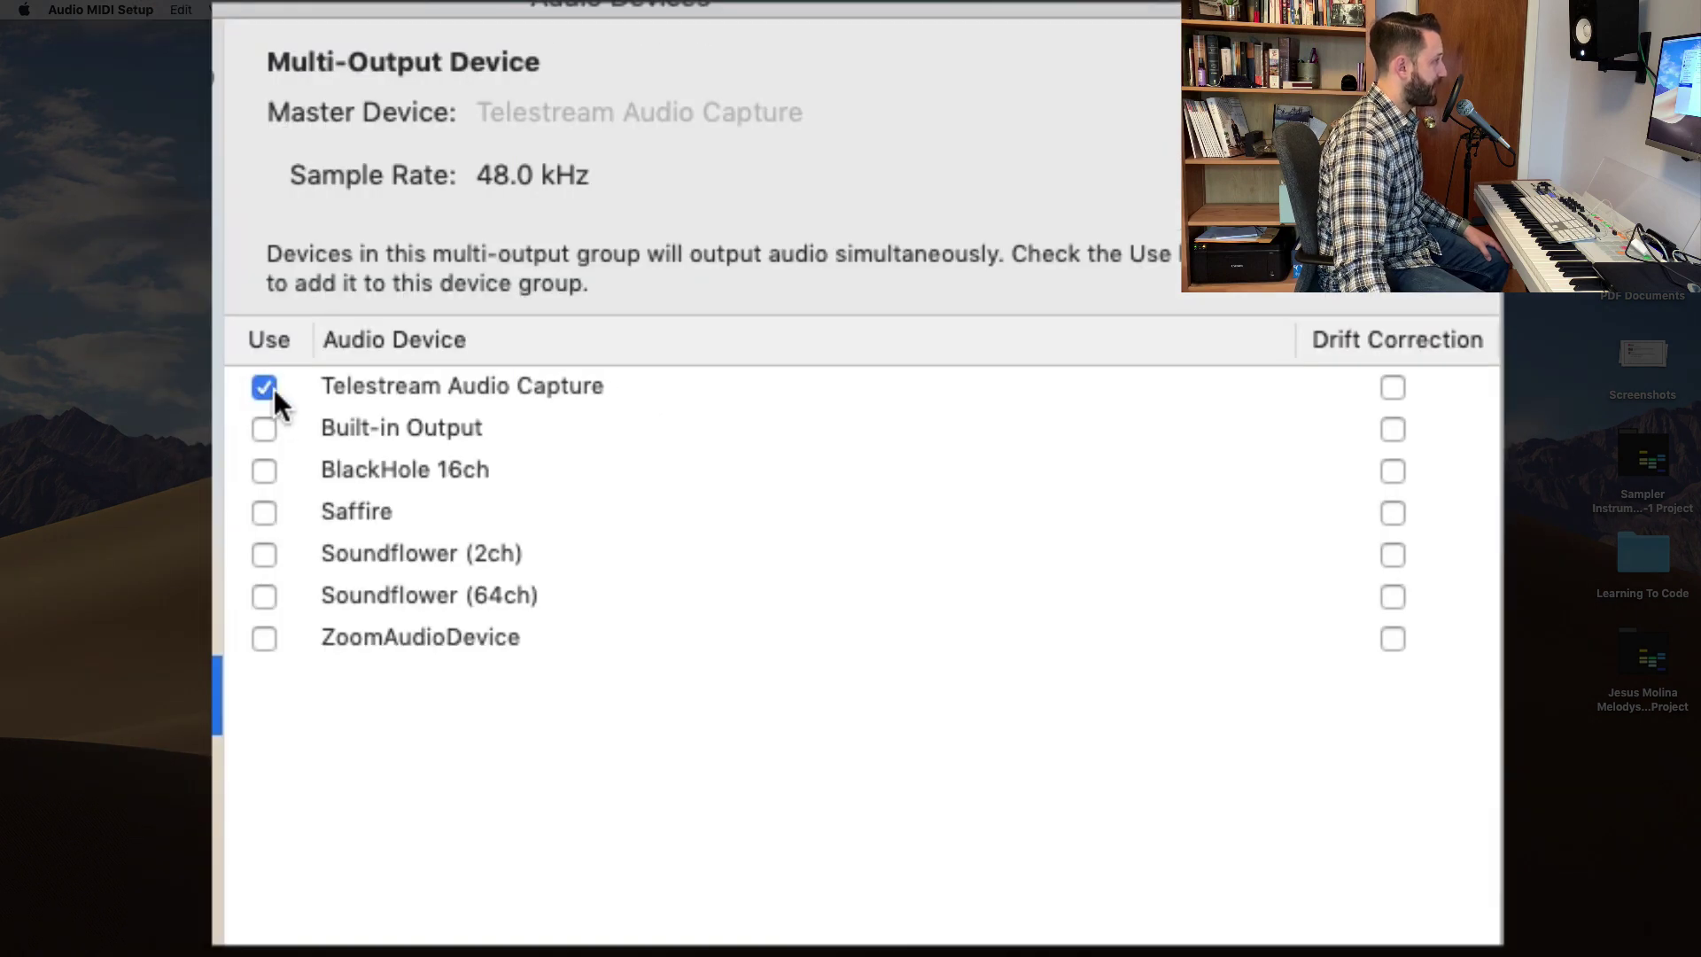
{"action": "left_click", "coordinate": [270, 388]}
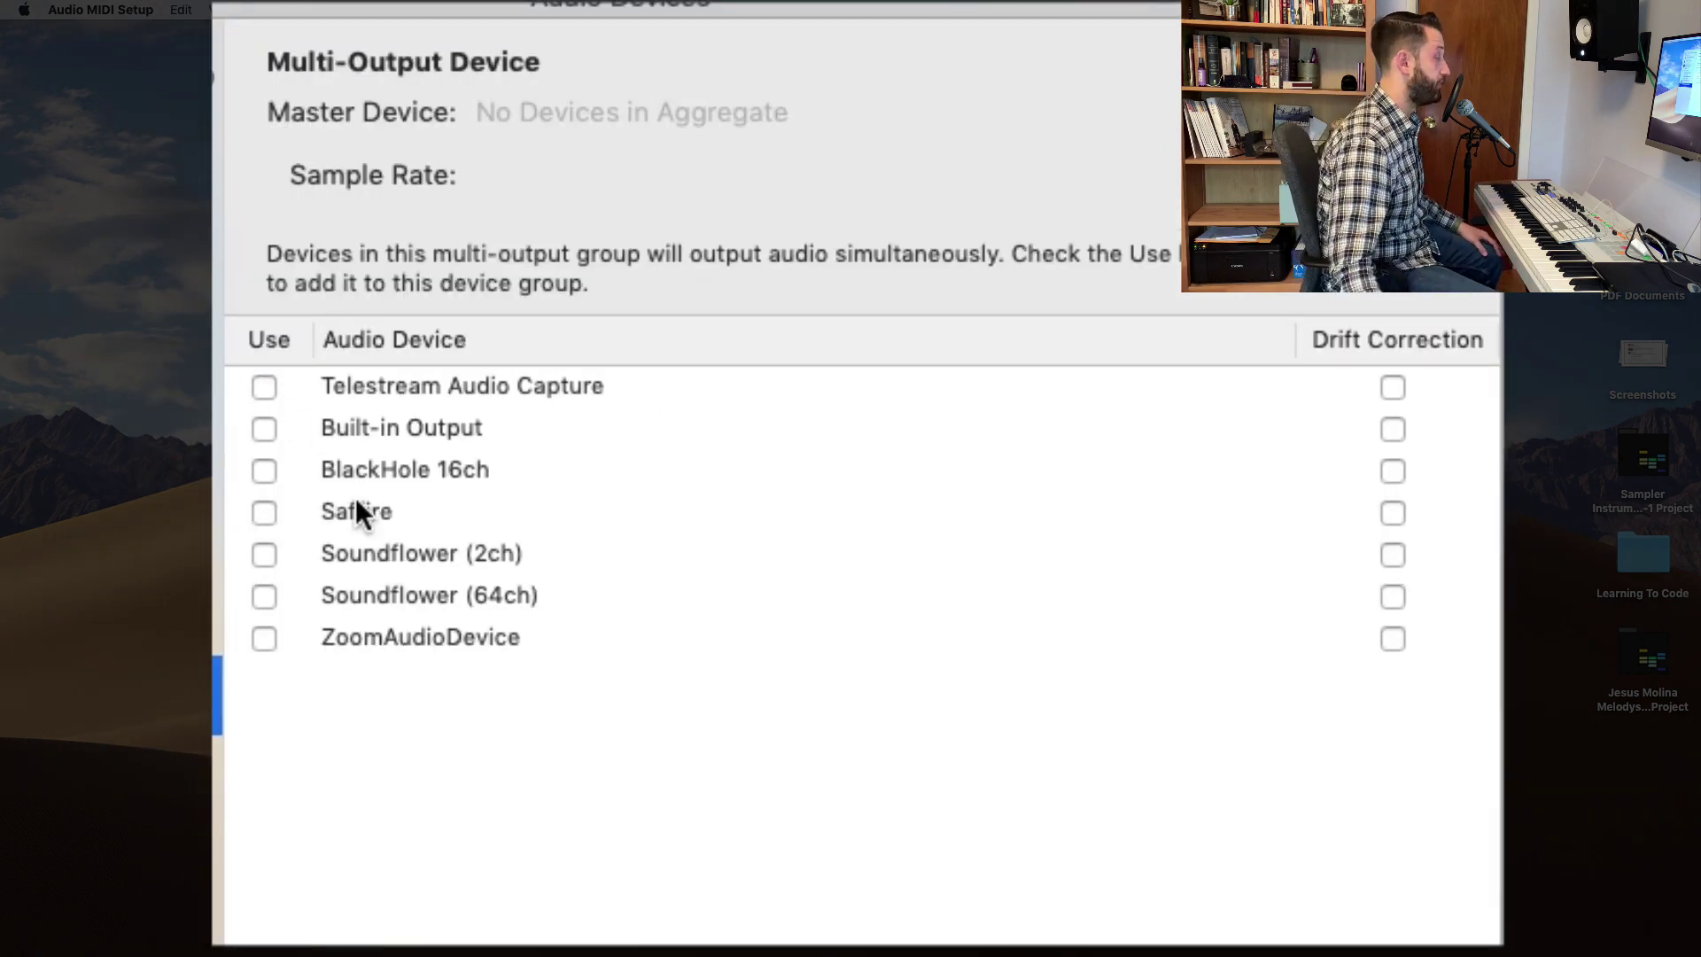
{"action": "left_click", "coordinate": [263, 511]}
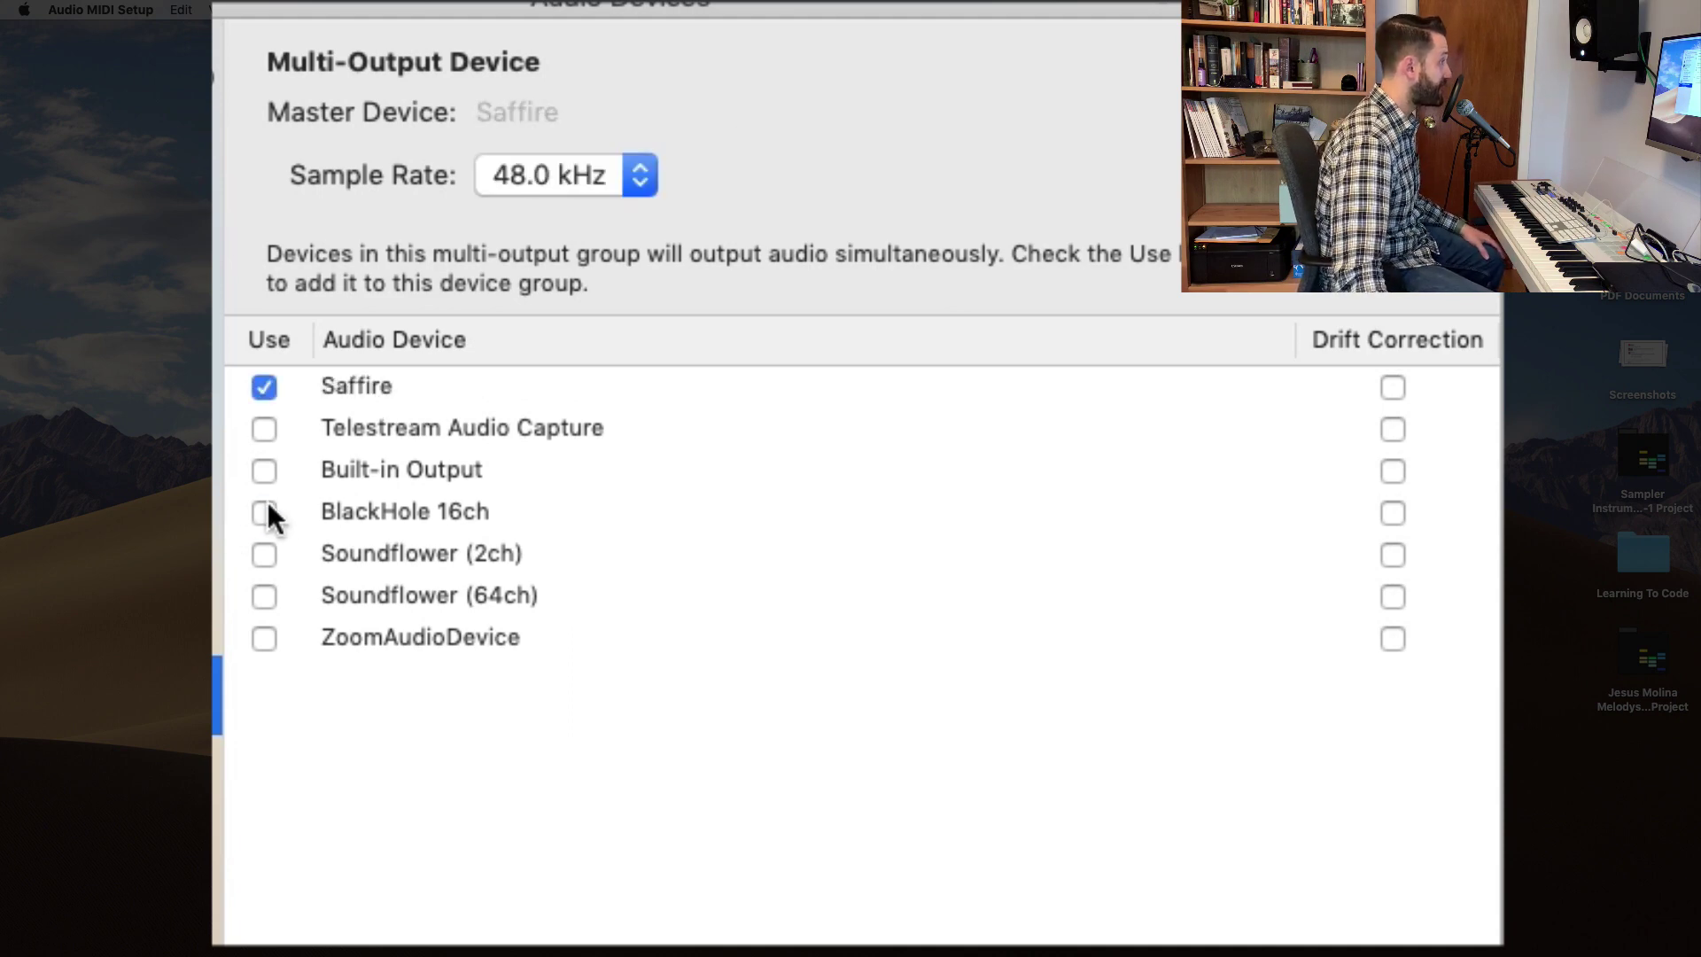
{"action": "left_click", "coordinate": [263, 515]}
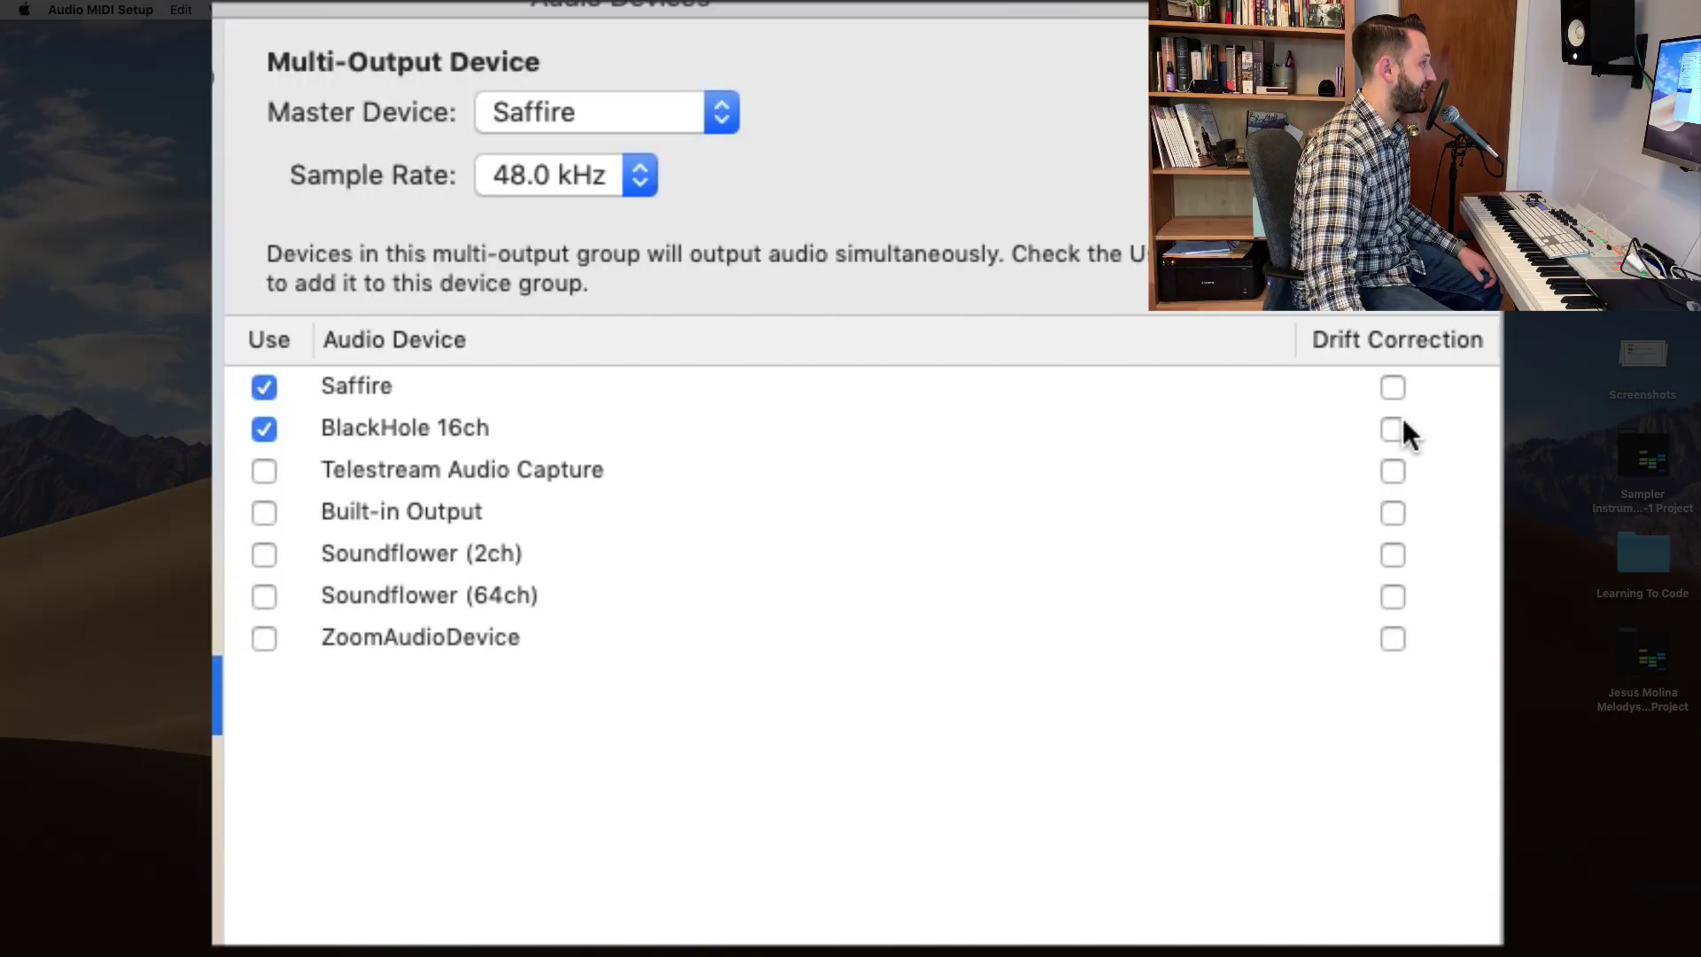
{"action": "left_click", "coordinate": [1391, 427]}
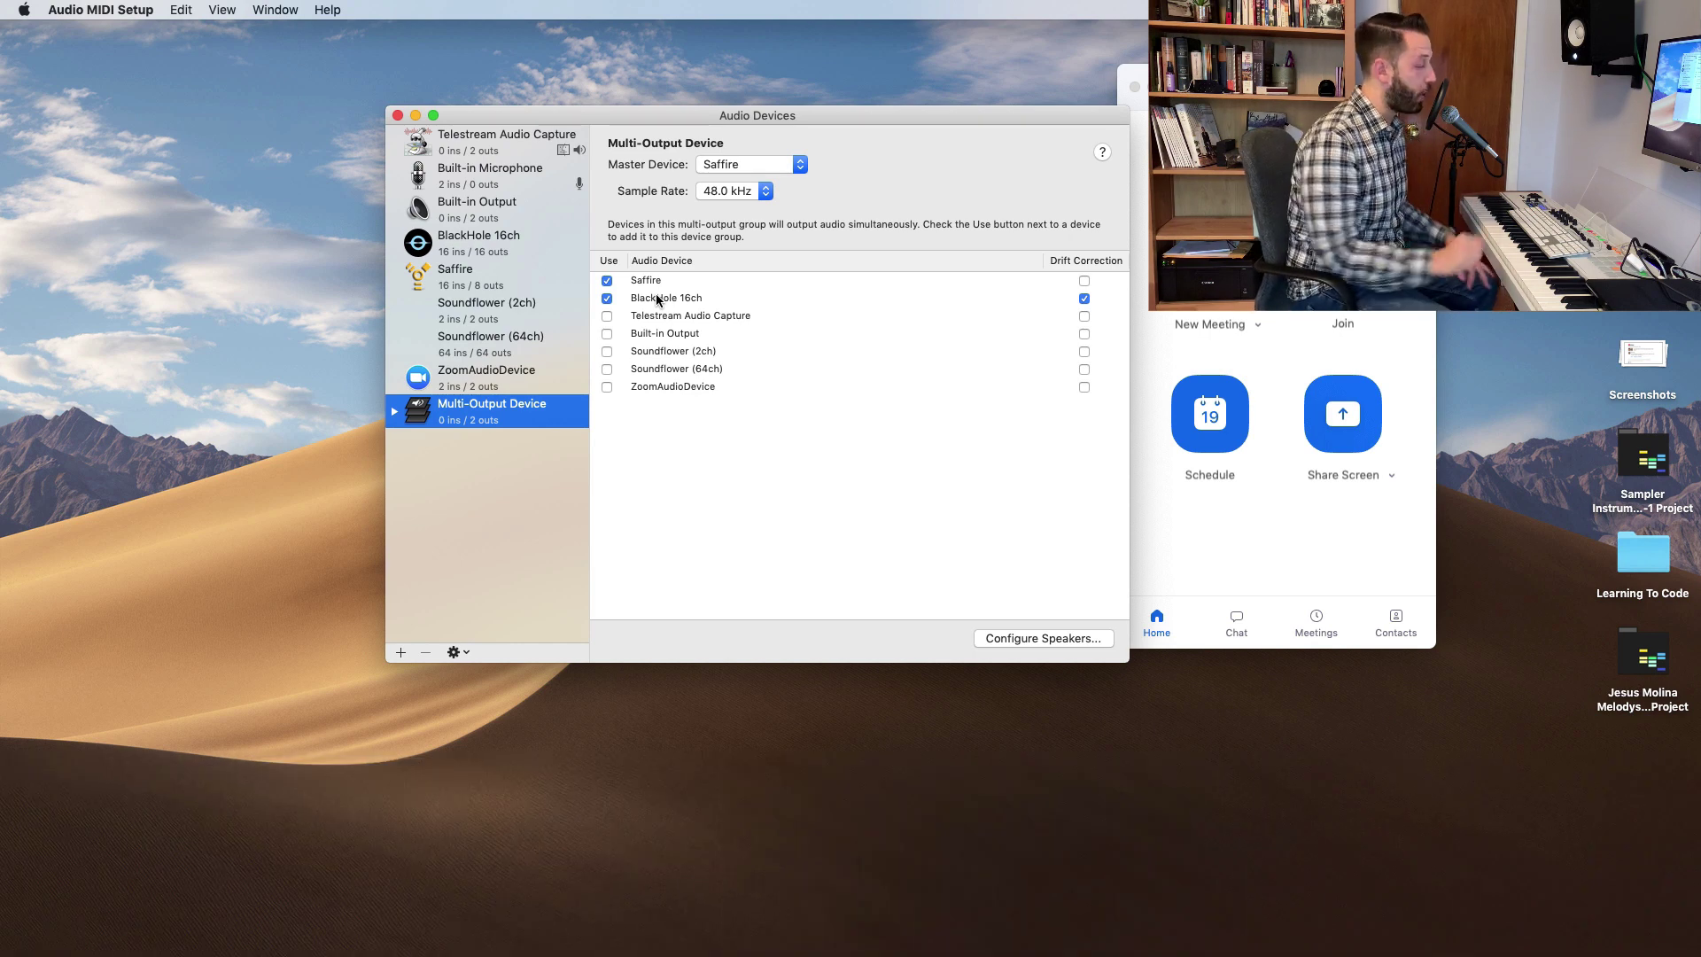
Launch Ableton Live and set its audio output to Multi-Output Device and input to Saffire
{"action": "key", "text": "alt+space"}
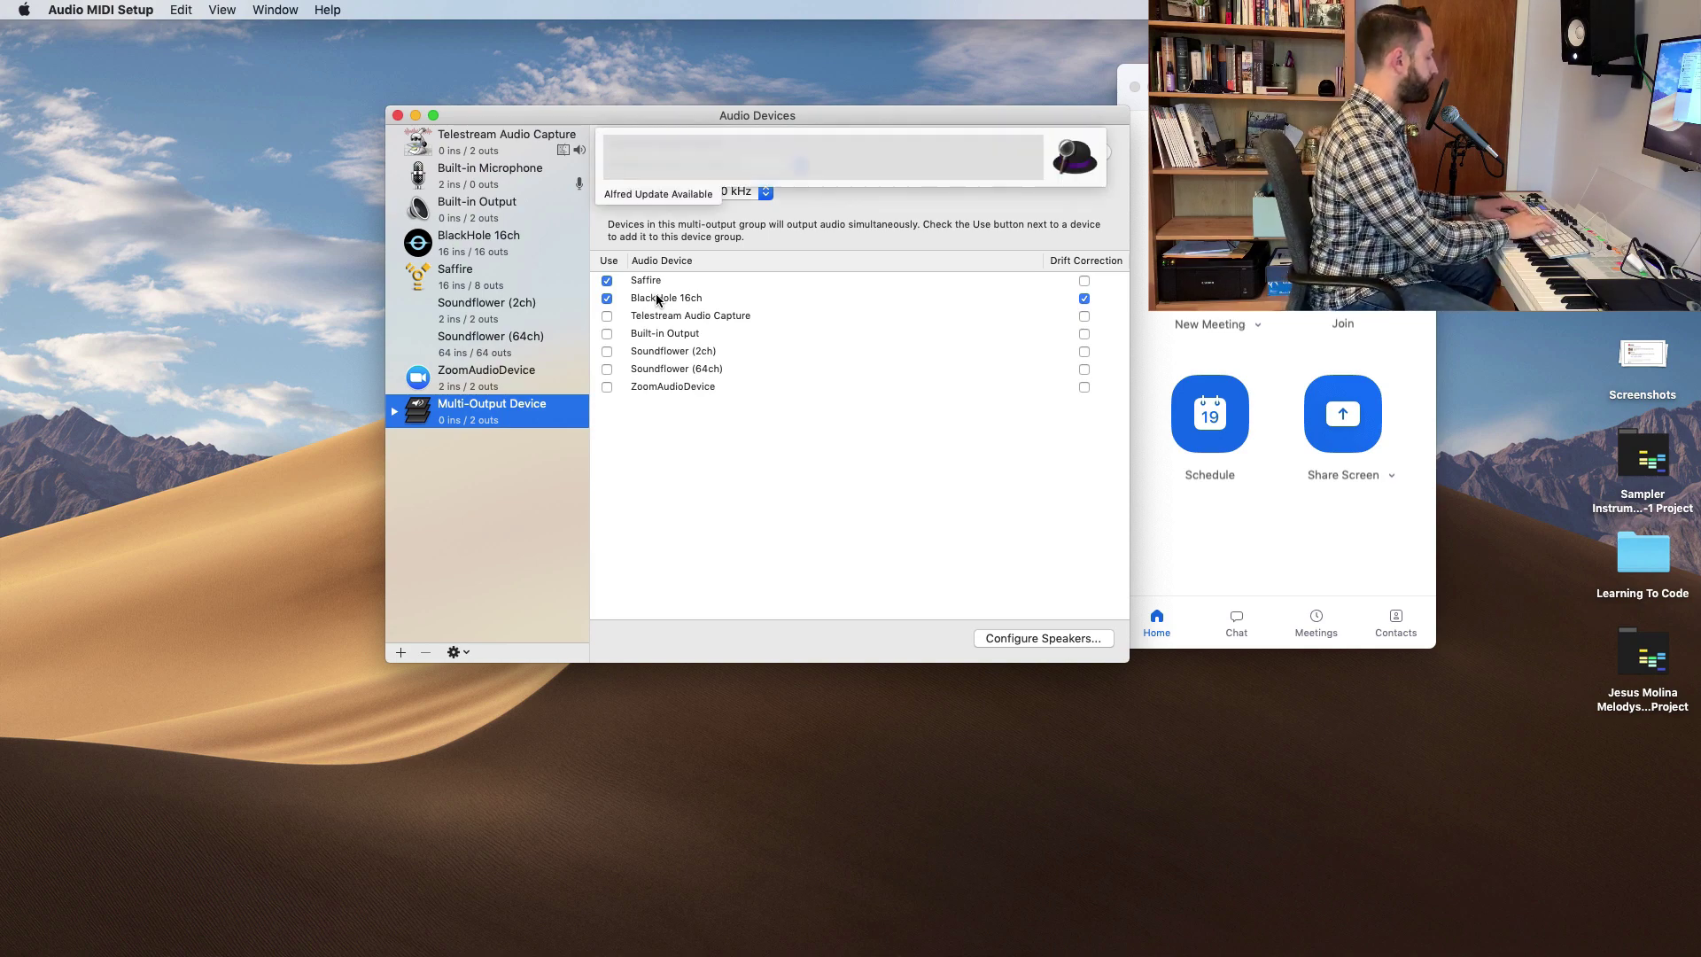
{"action": "type", "text": "l"}
{"action": "key", "text": "Return"}
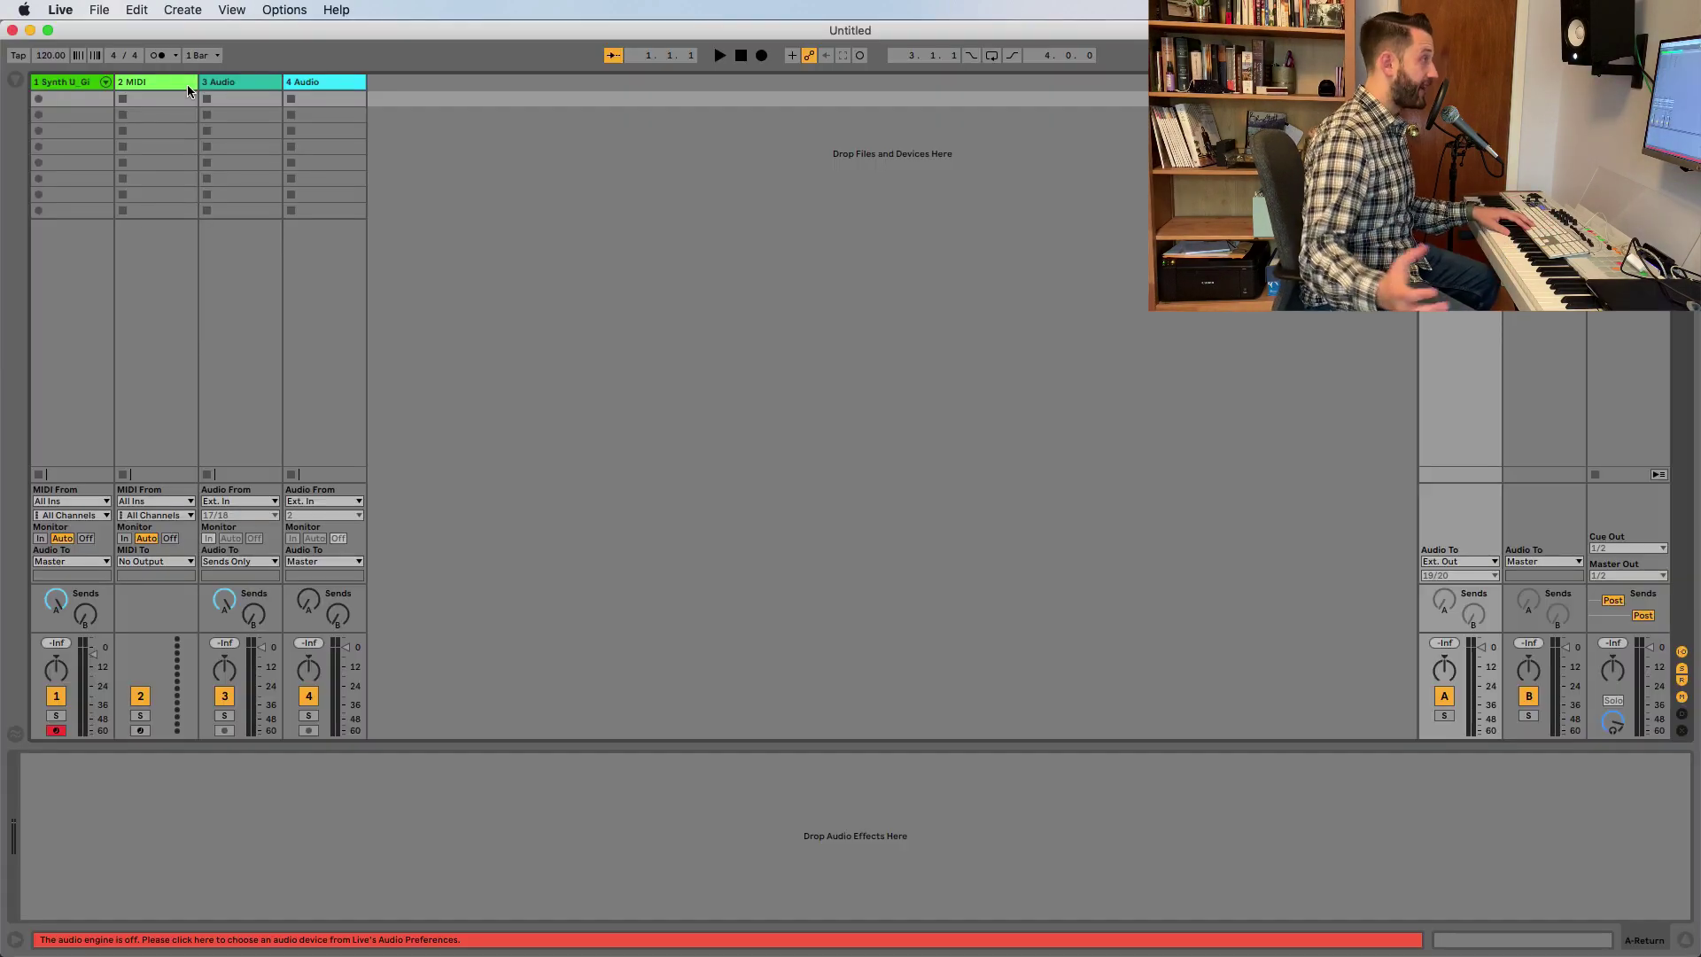
{"action": "key", "text": "super+comma"}
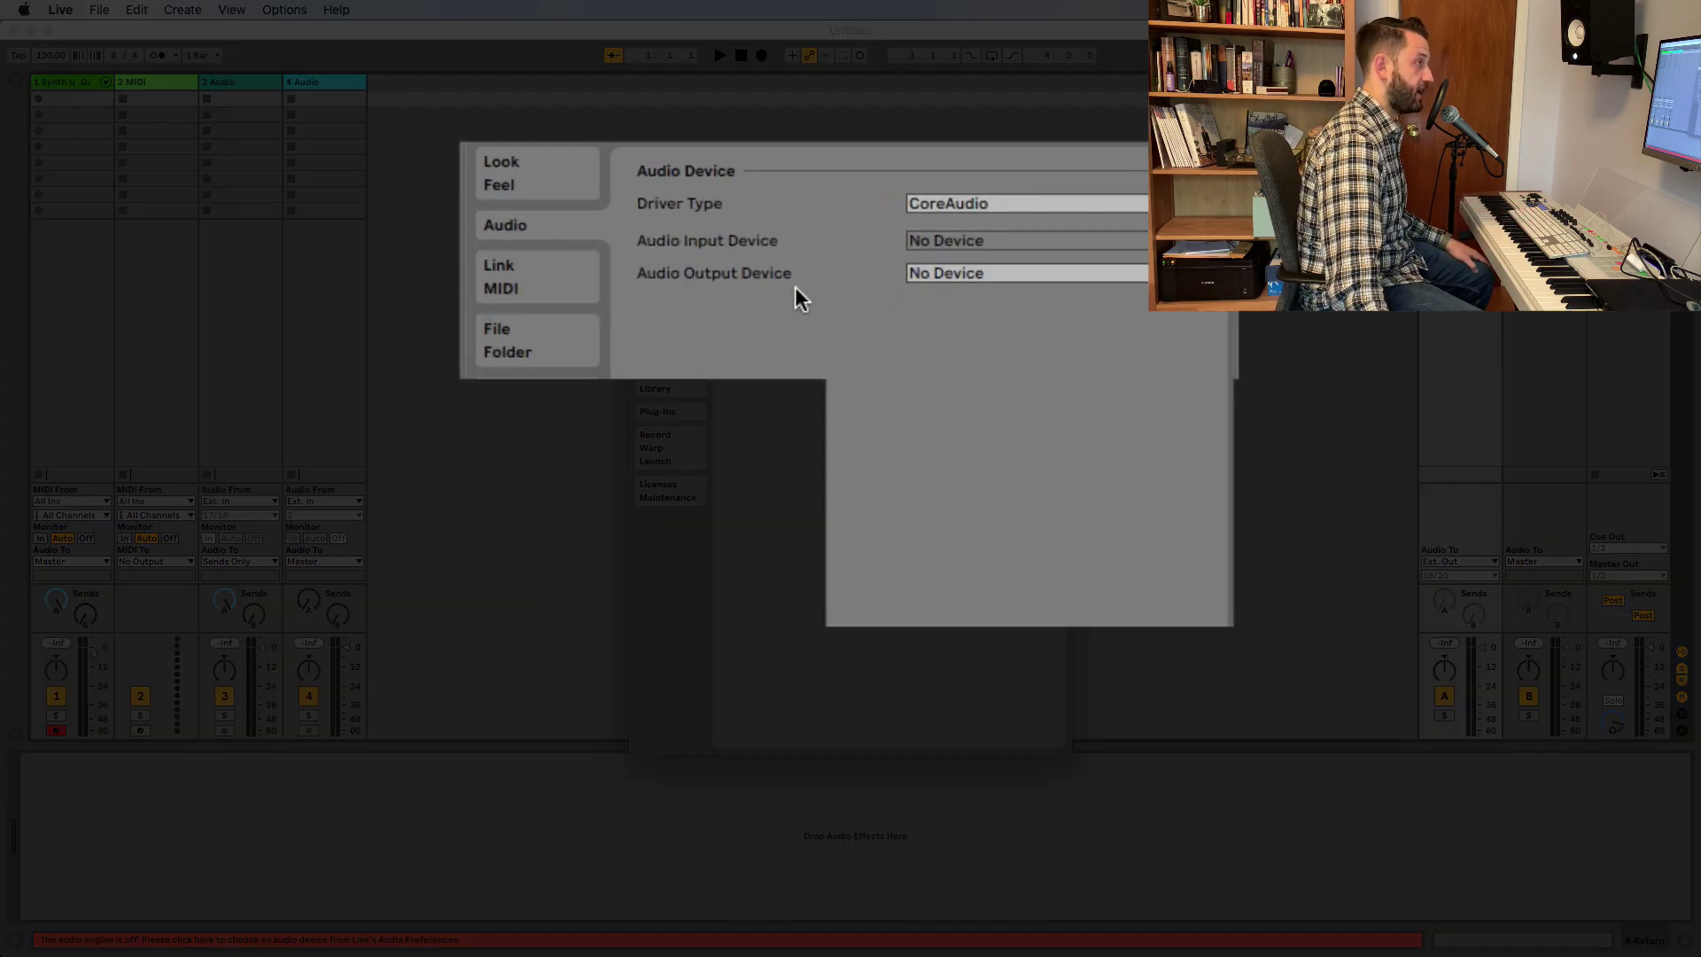
{"action": "left_click", "coordinate": [1095, 277]}
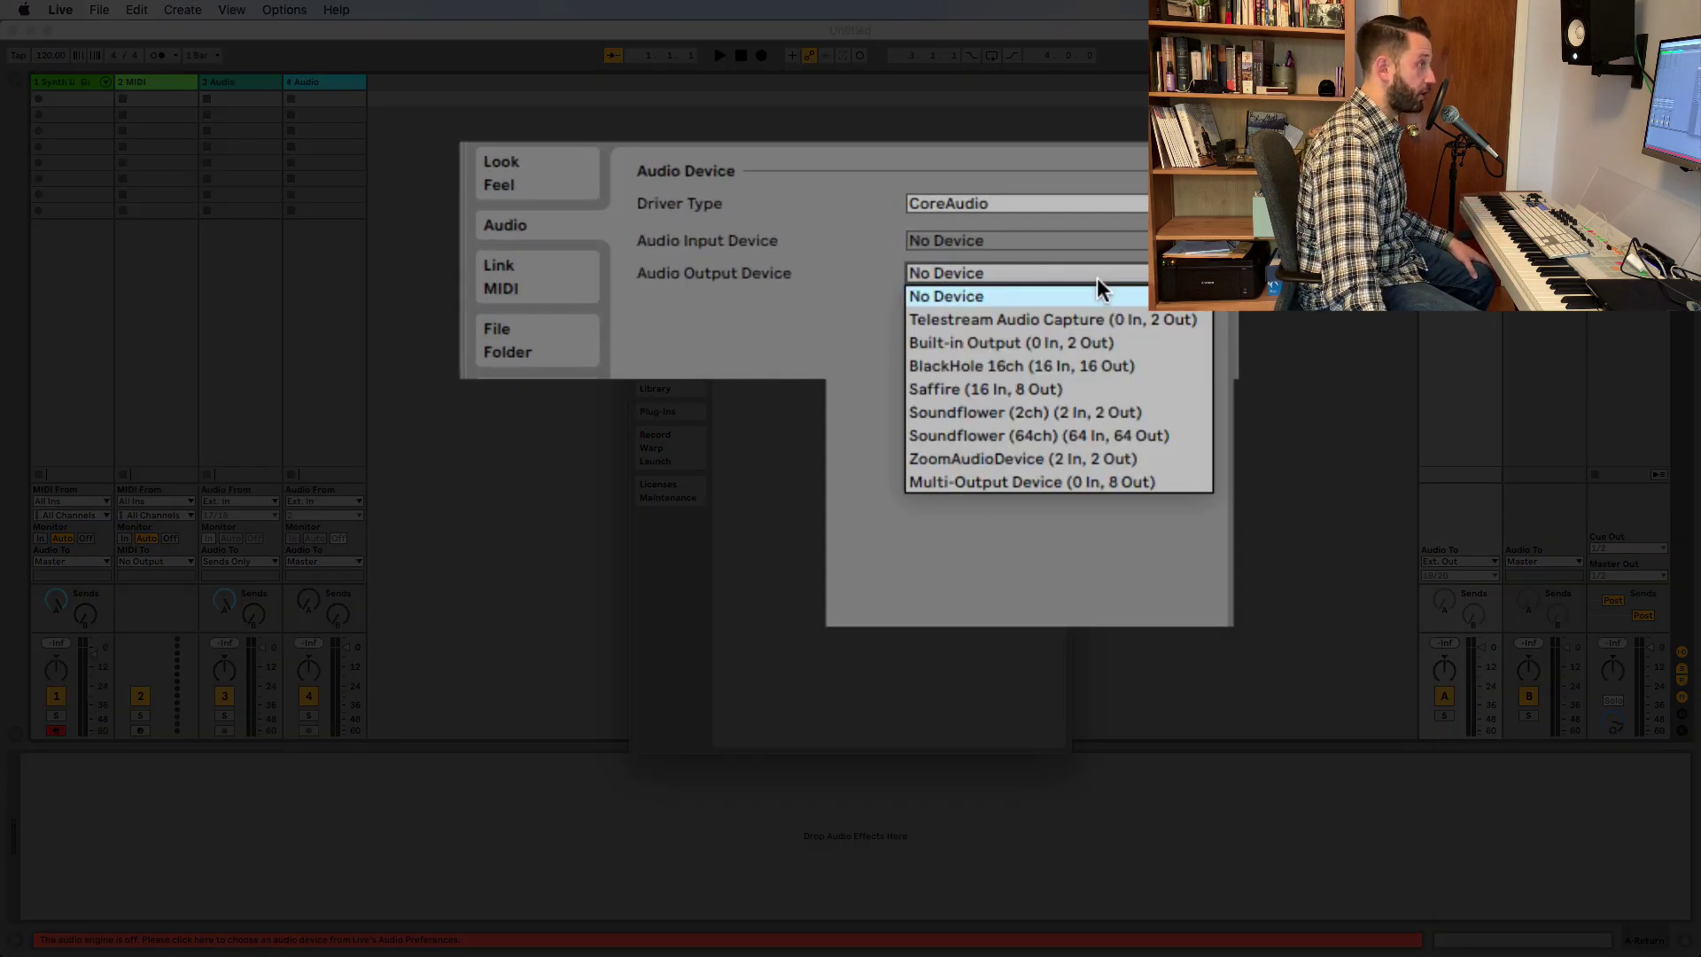
{"action": "left_click", "coordinate": [1089, 483]}
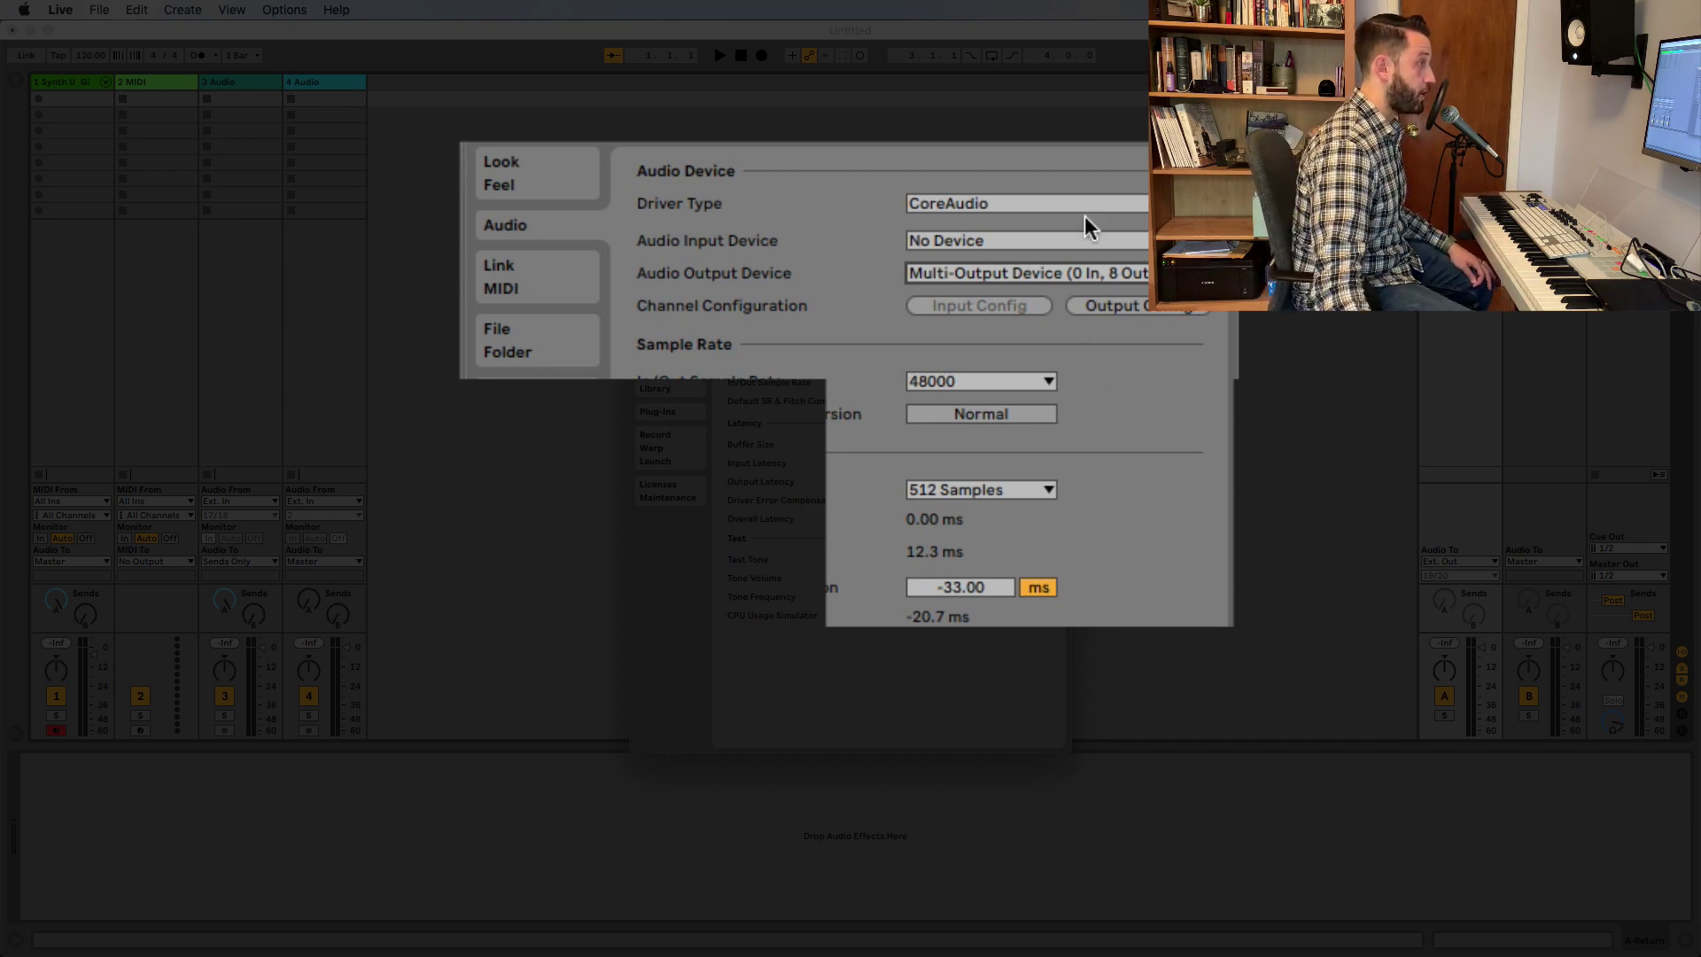
{"action": "left_click", "coordinate": [1088, 242]}
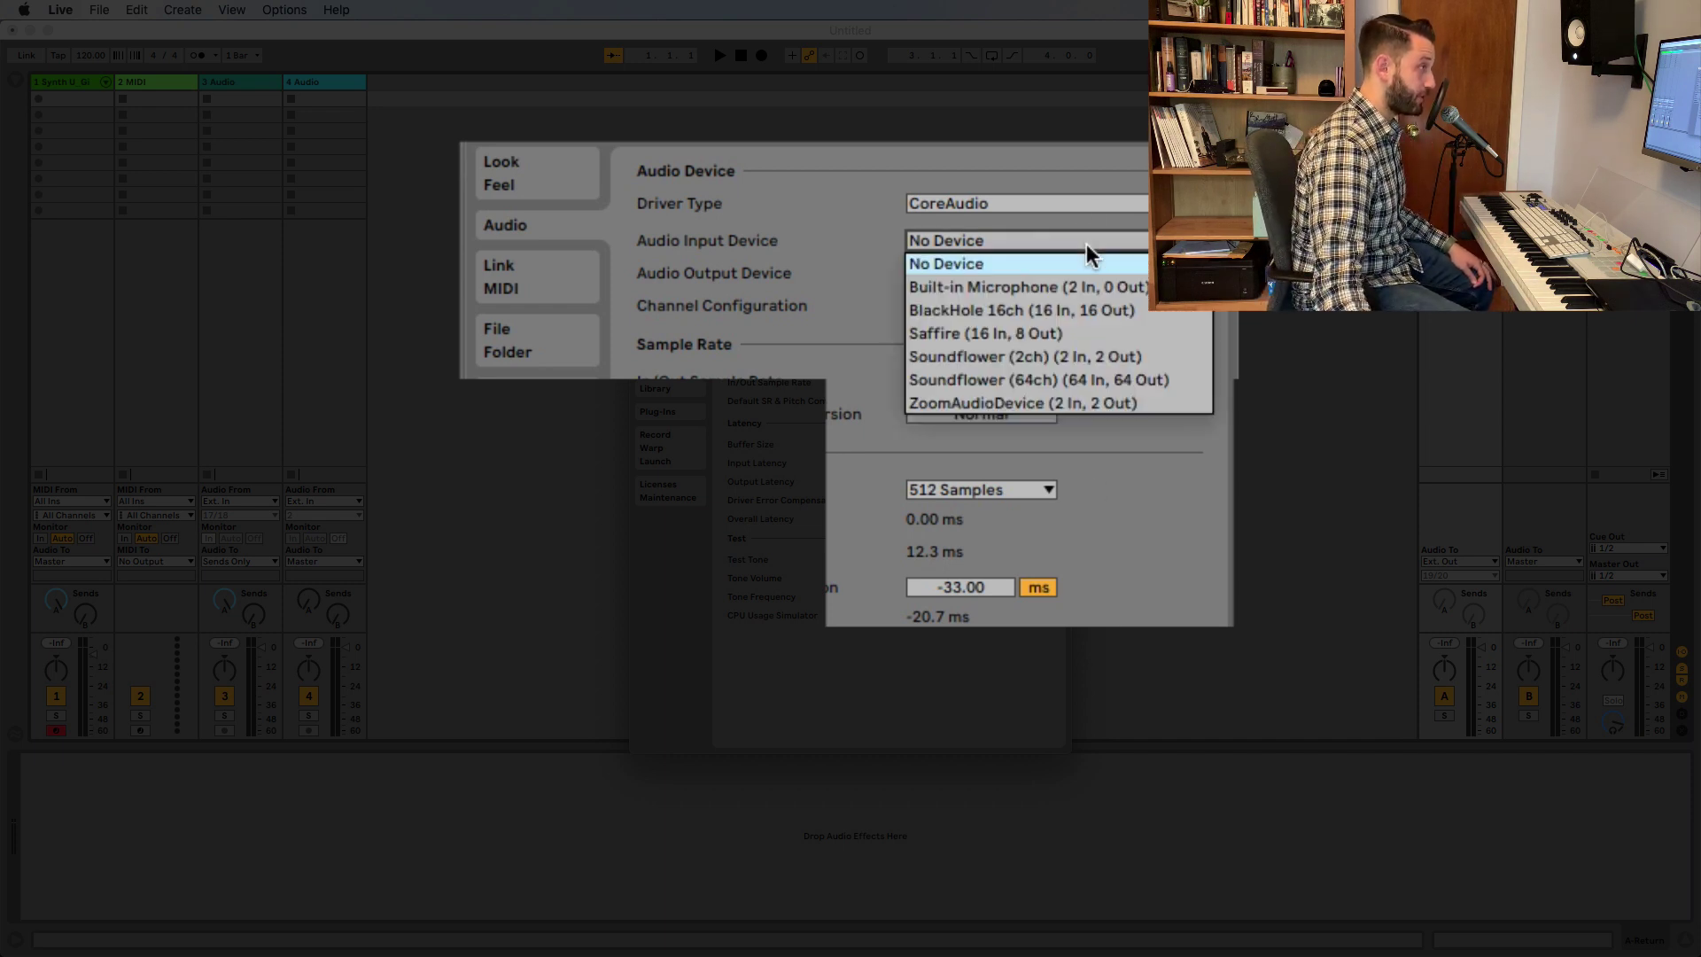
{"action": "left_click", "coordinate": [1064, 334]}
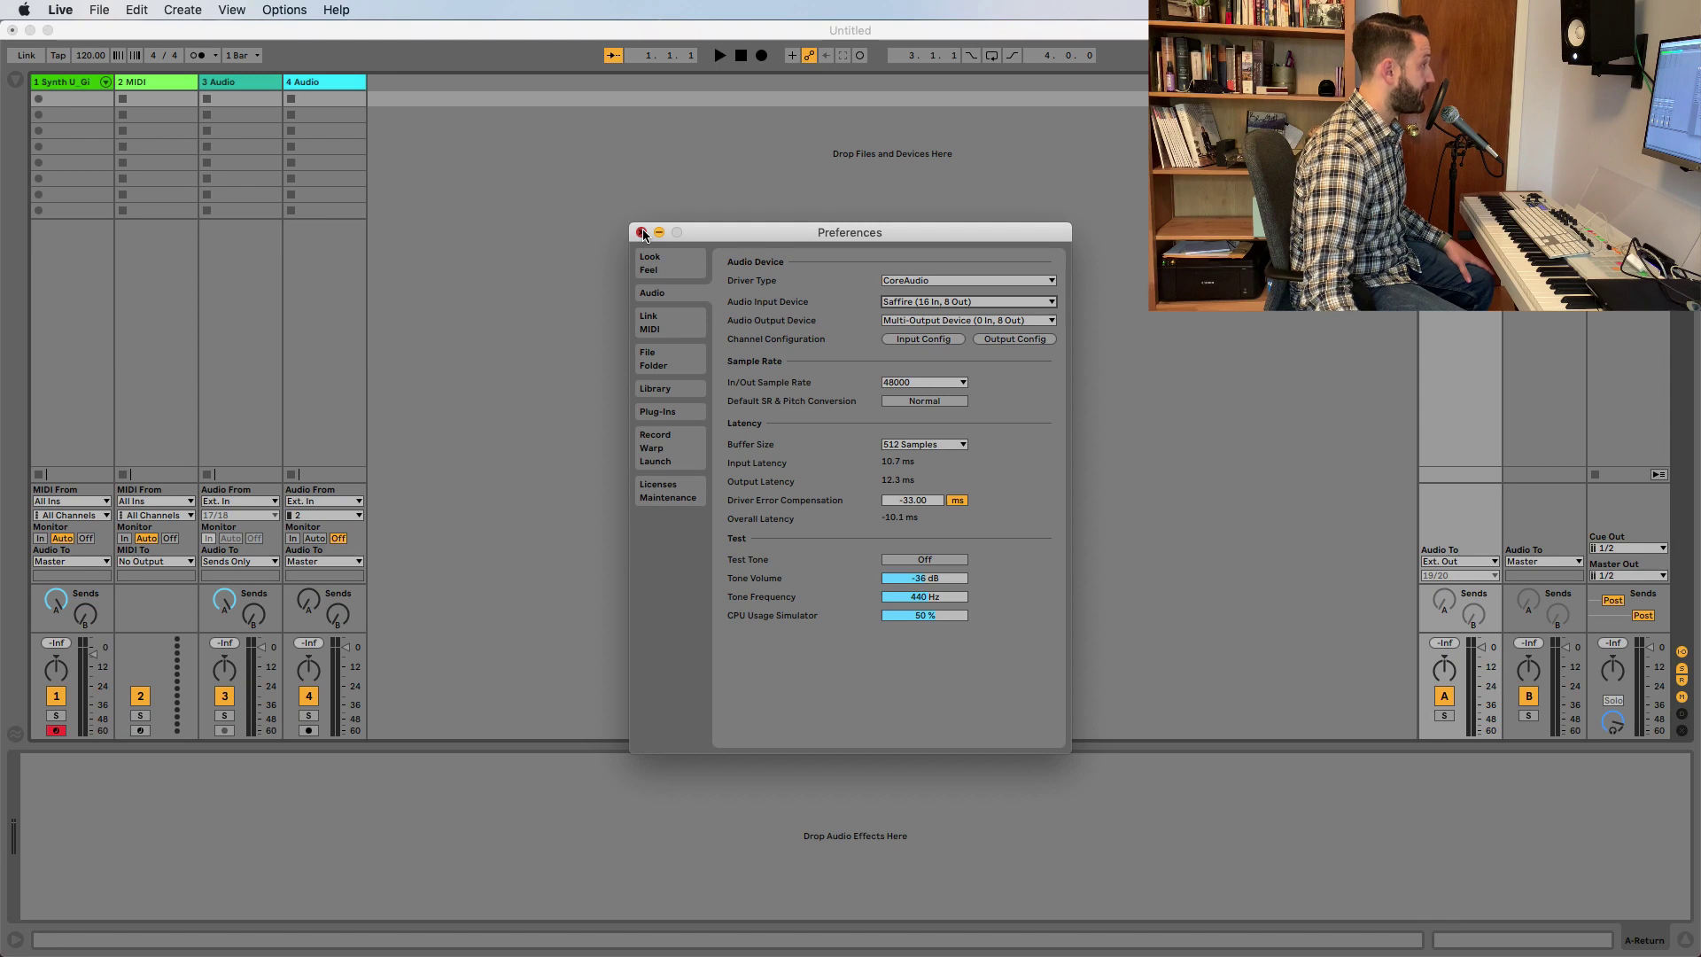
{"action": "key", "text": "Escape"}
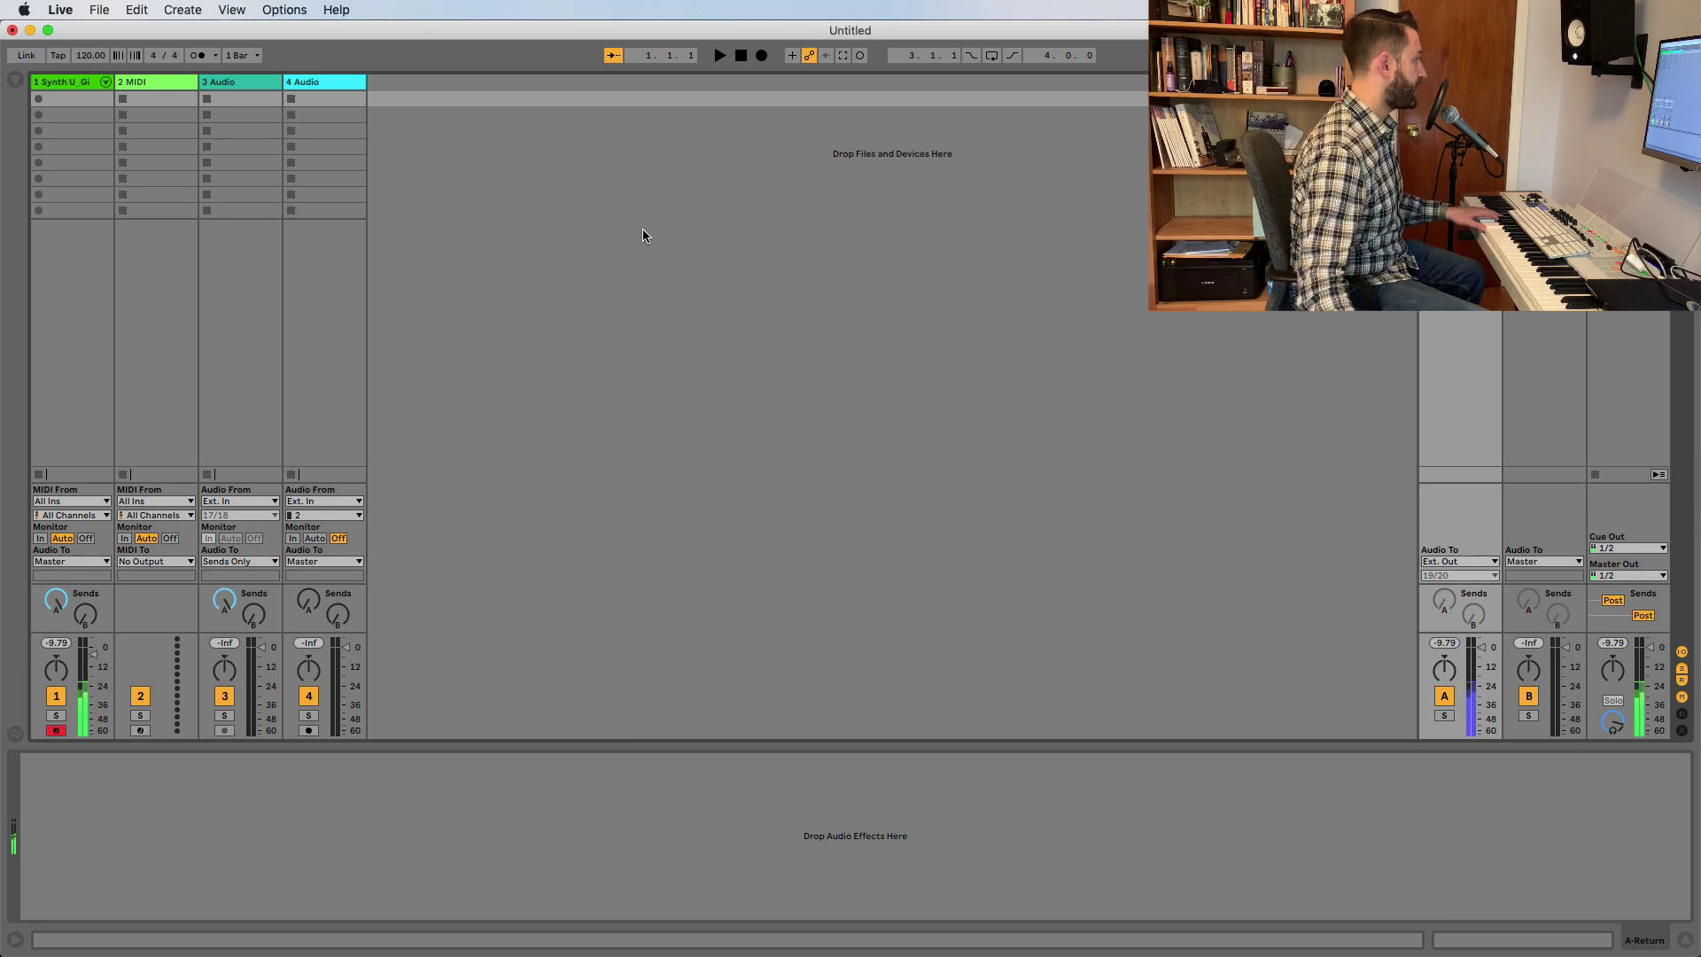
Set track 3's input to Ext. In channel 1 with Monitor set to In
{"action": "left_click", "coordinate": [263, 87]}
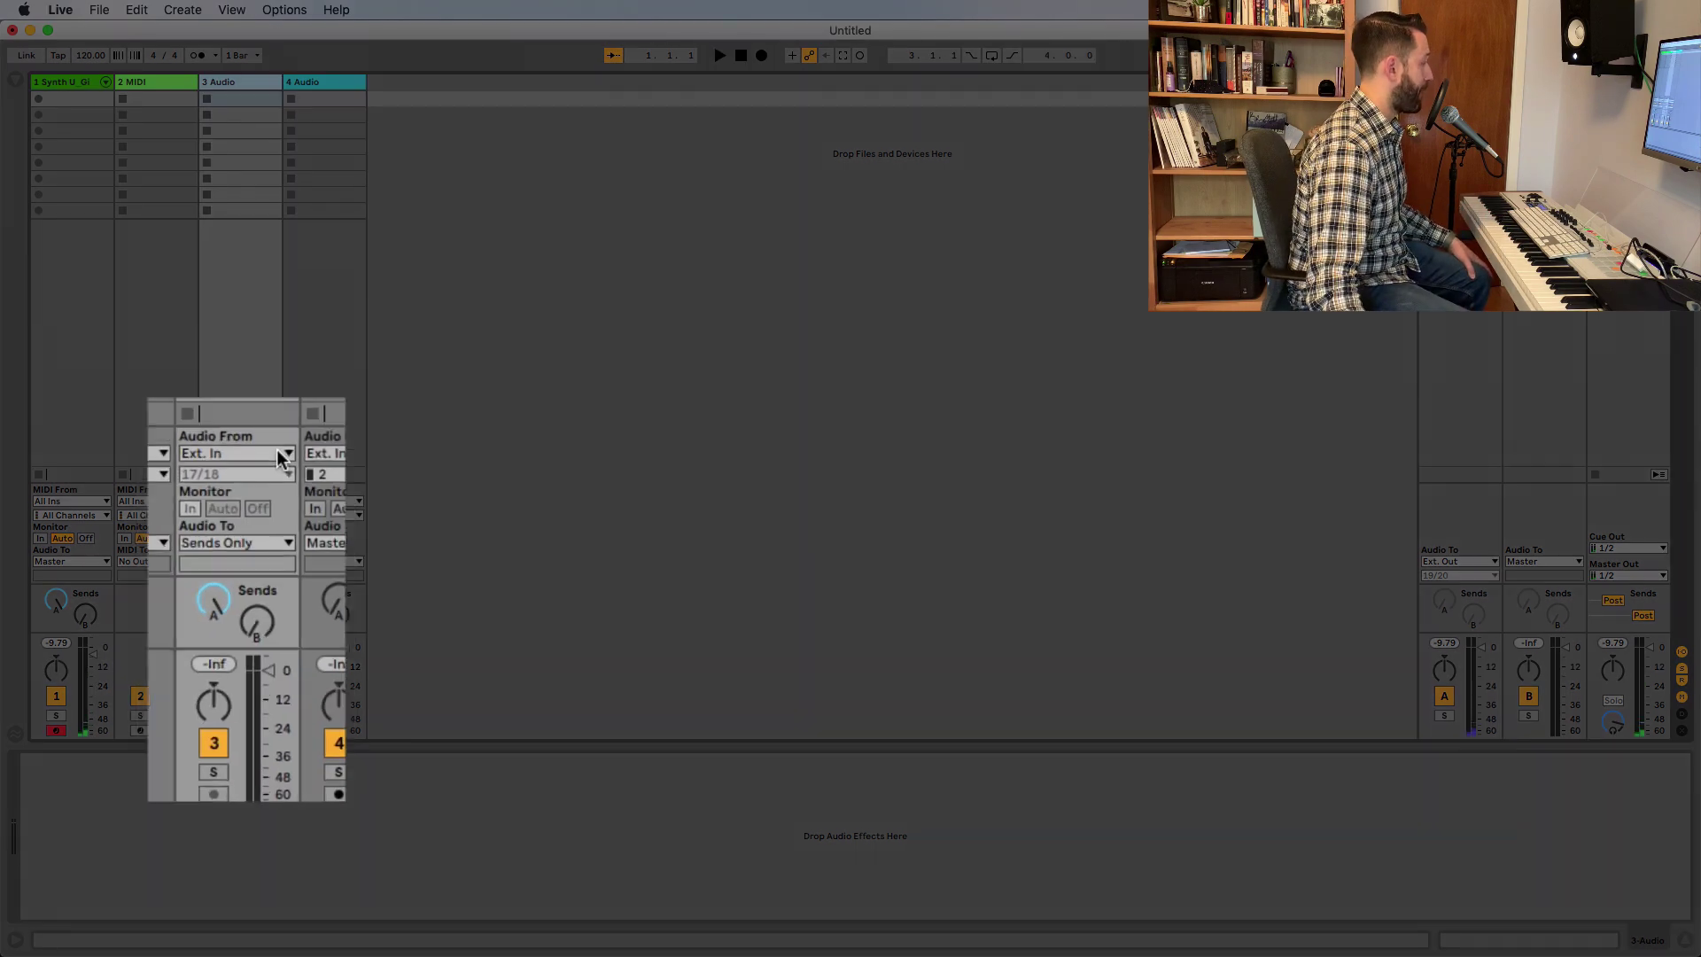
{"action": "left_click", "coordinate": [273, 502]}
{"action": "left_click", "coordinate": [262, 454]}
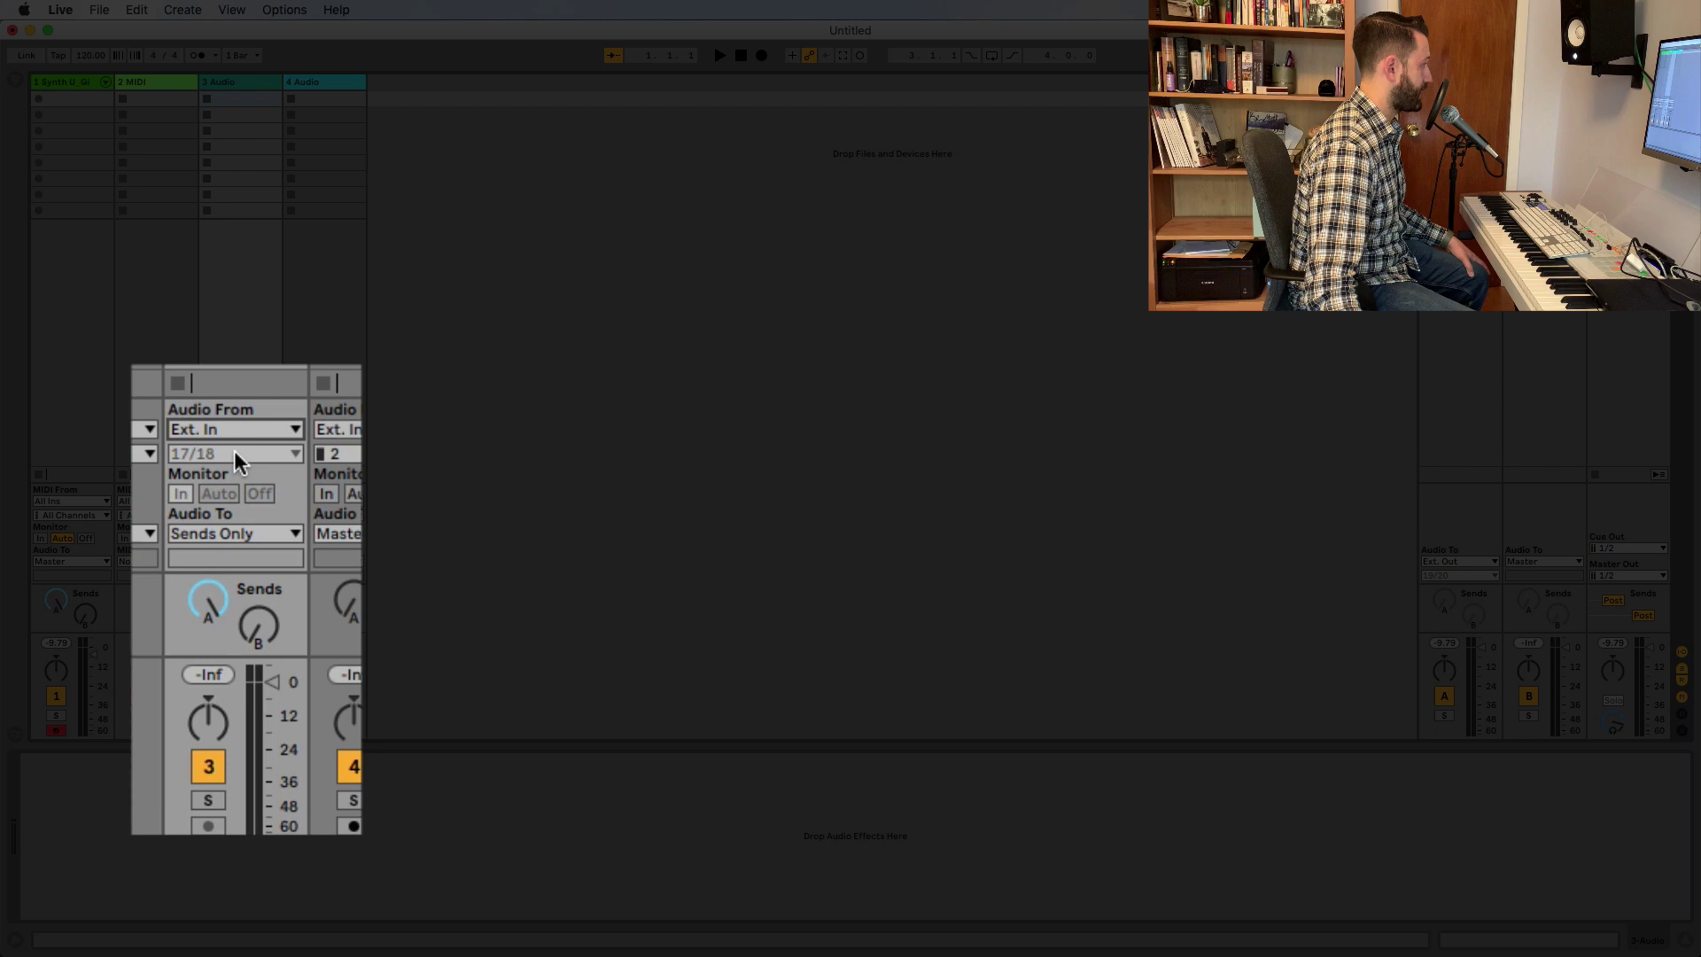
{"action": "left_click", "coordinate": [221, 661]}
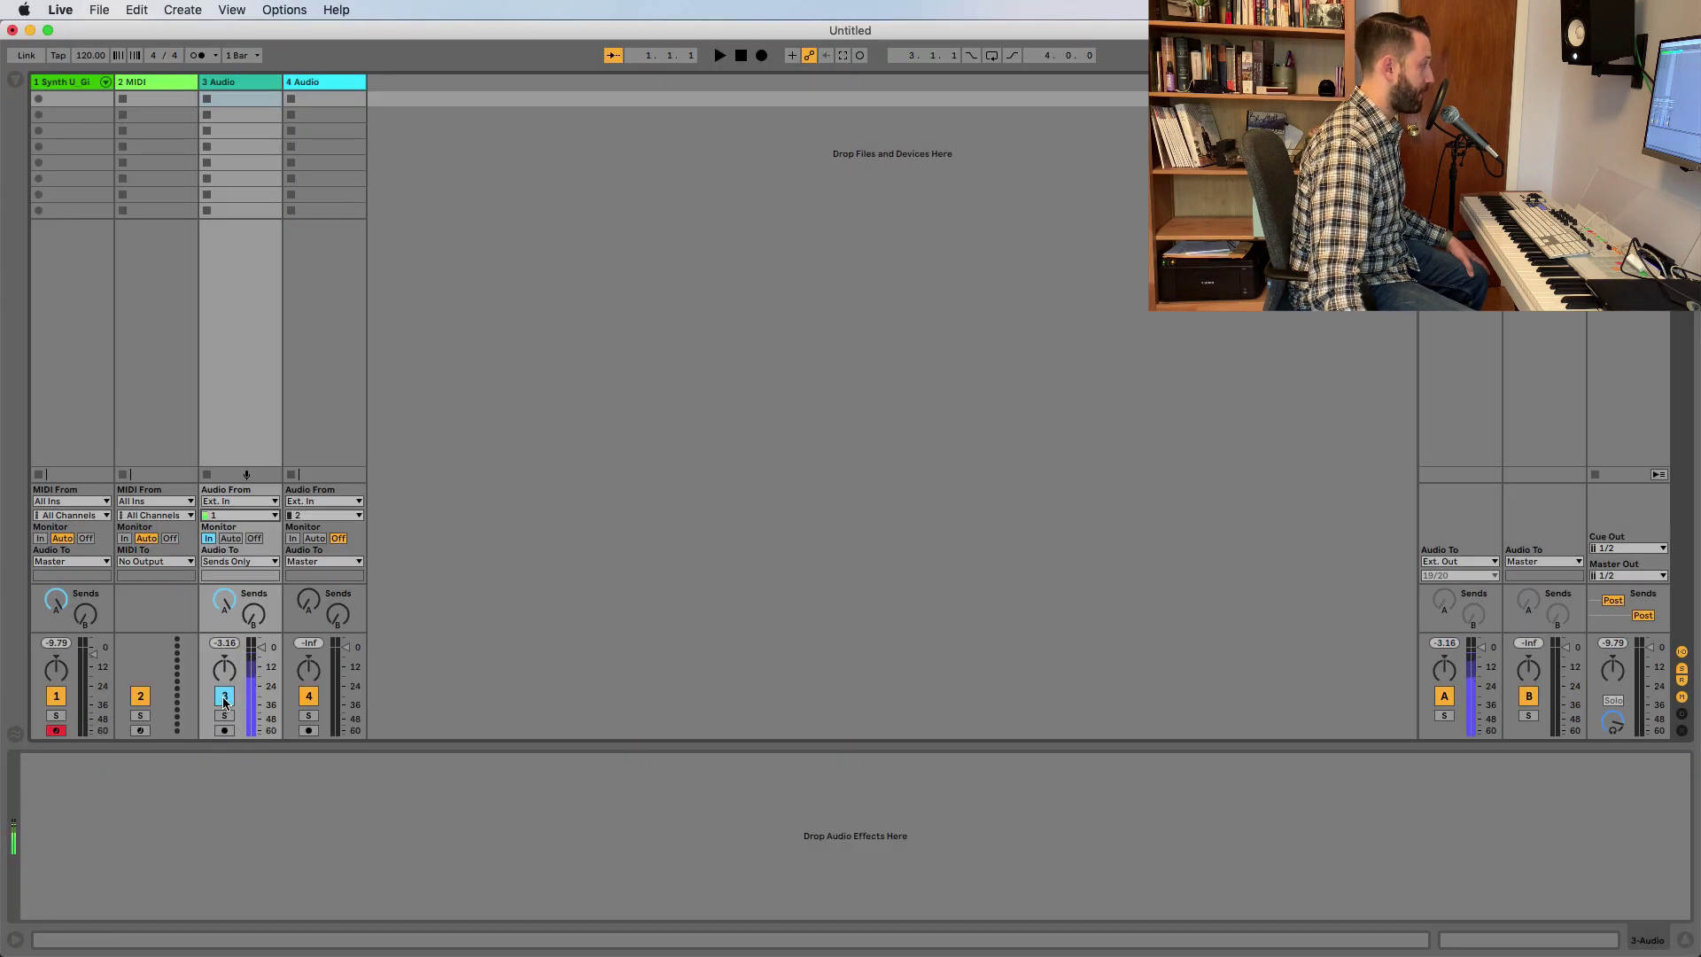
{"action": "left_click", "coordinate": [223, 696]}
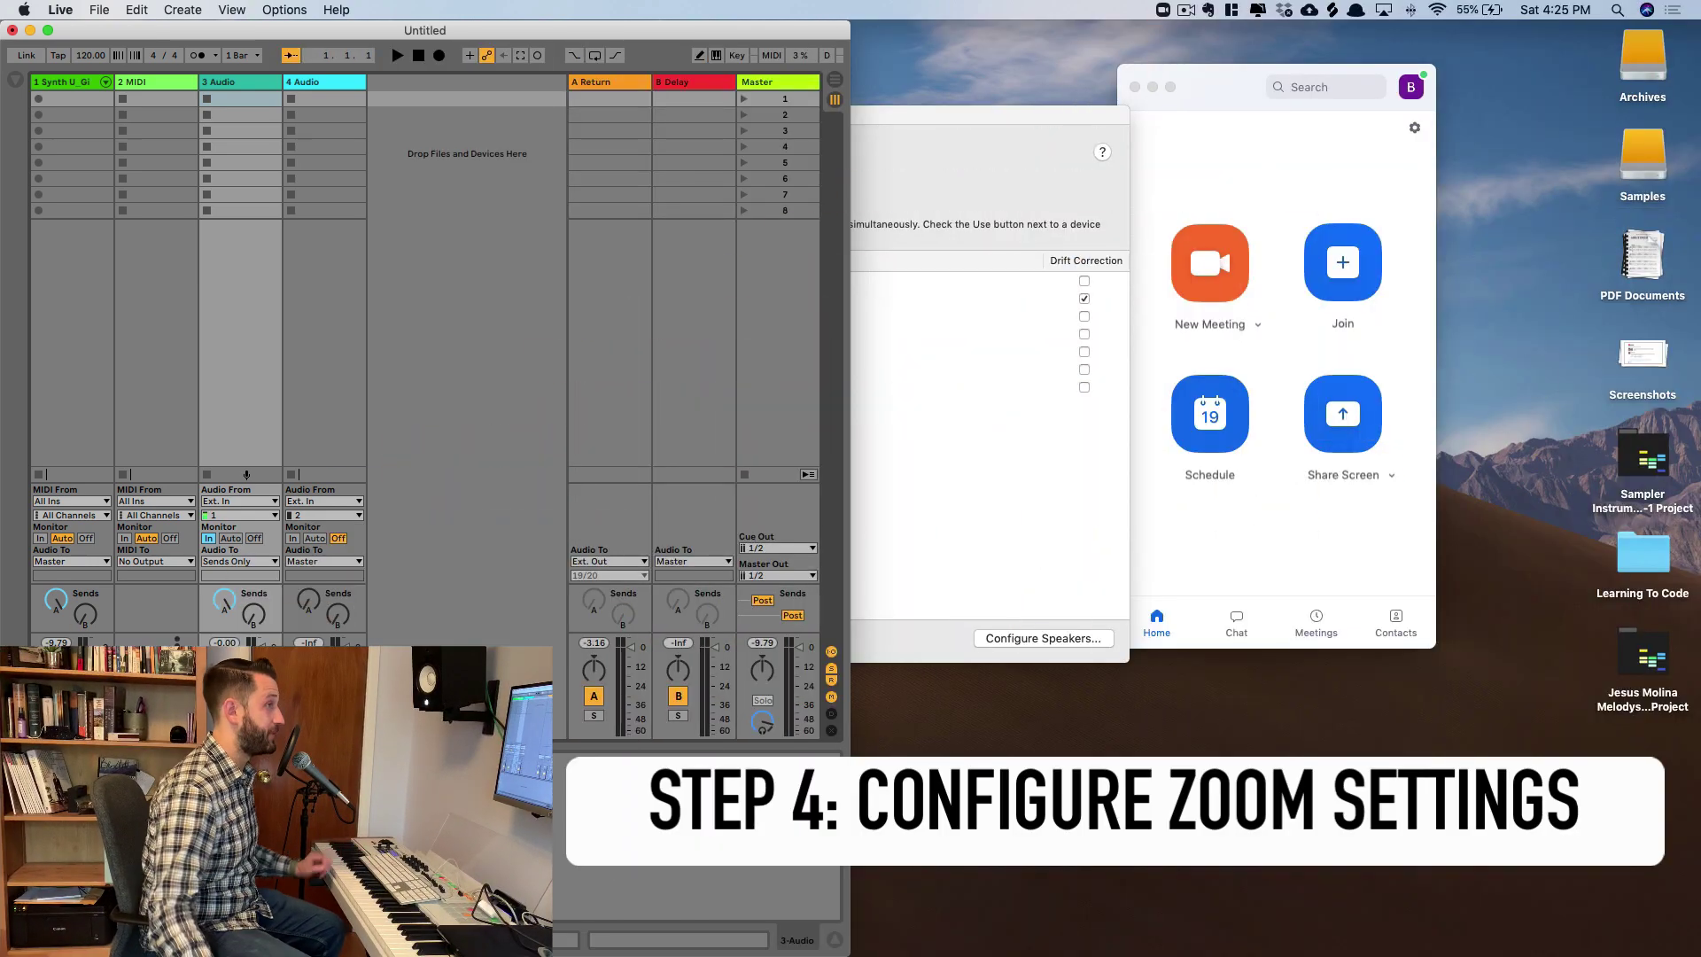
Select BlackHole 16ch as the microphone in Zoom's Audio settings, then return to Live
{"action": "left_click", "coordinate": [1240, 150]}
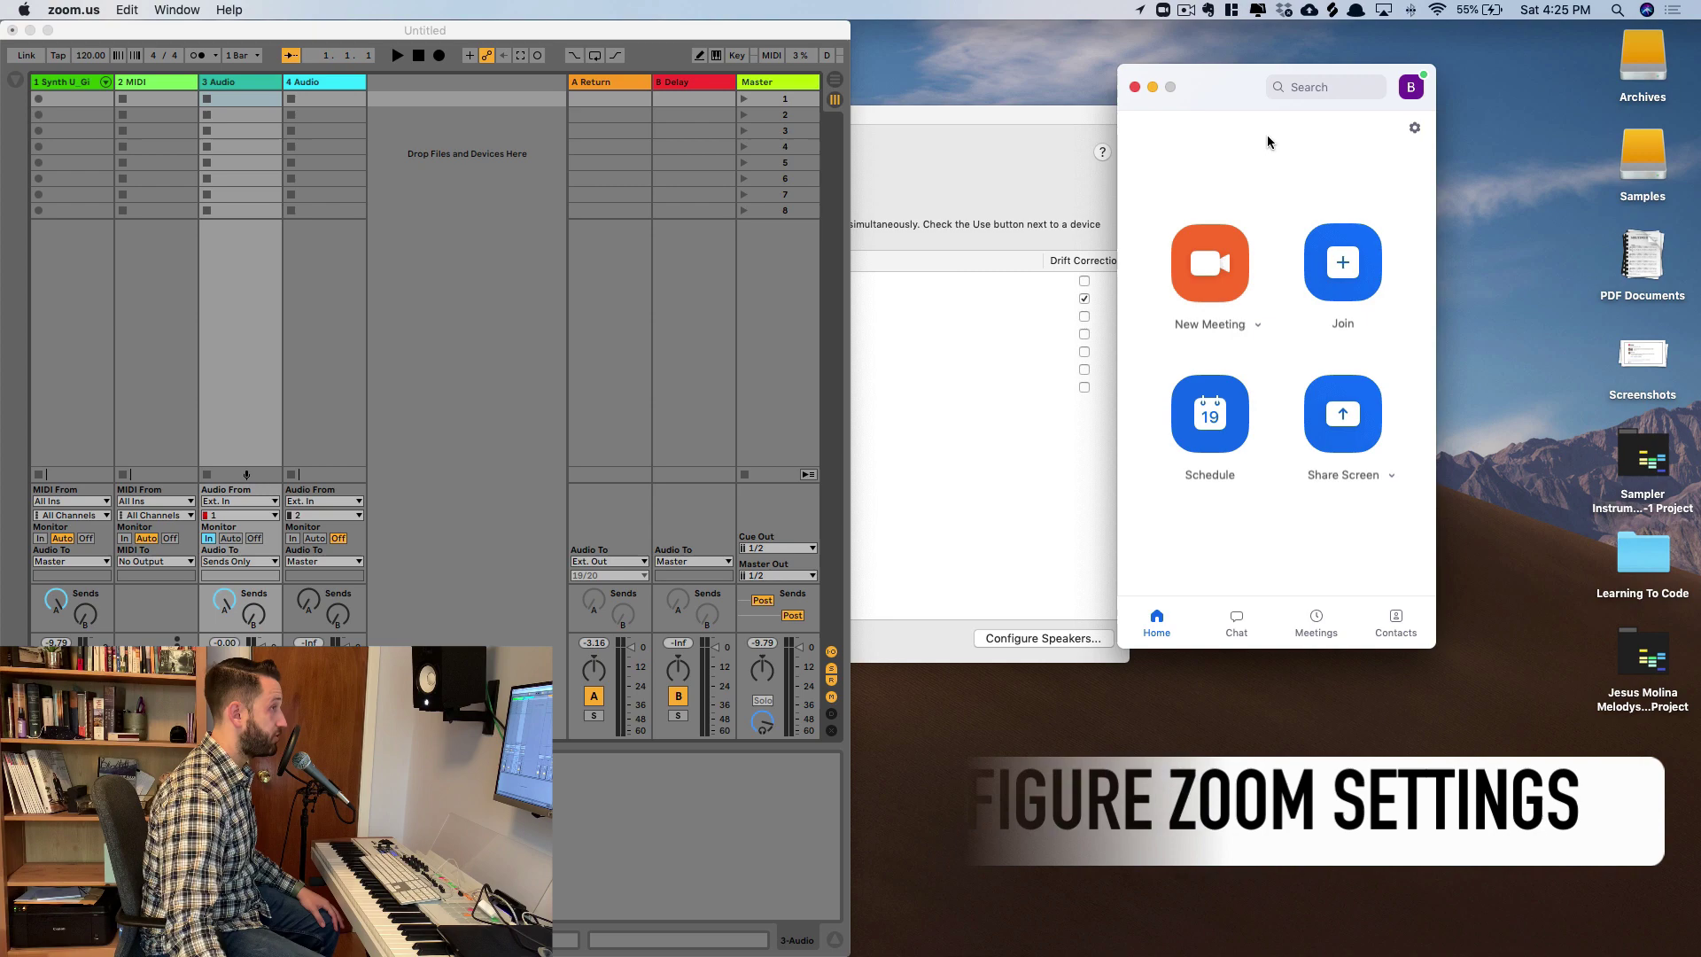
{"action": "left_click", "coordinate": [1457, 114]}
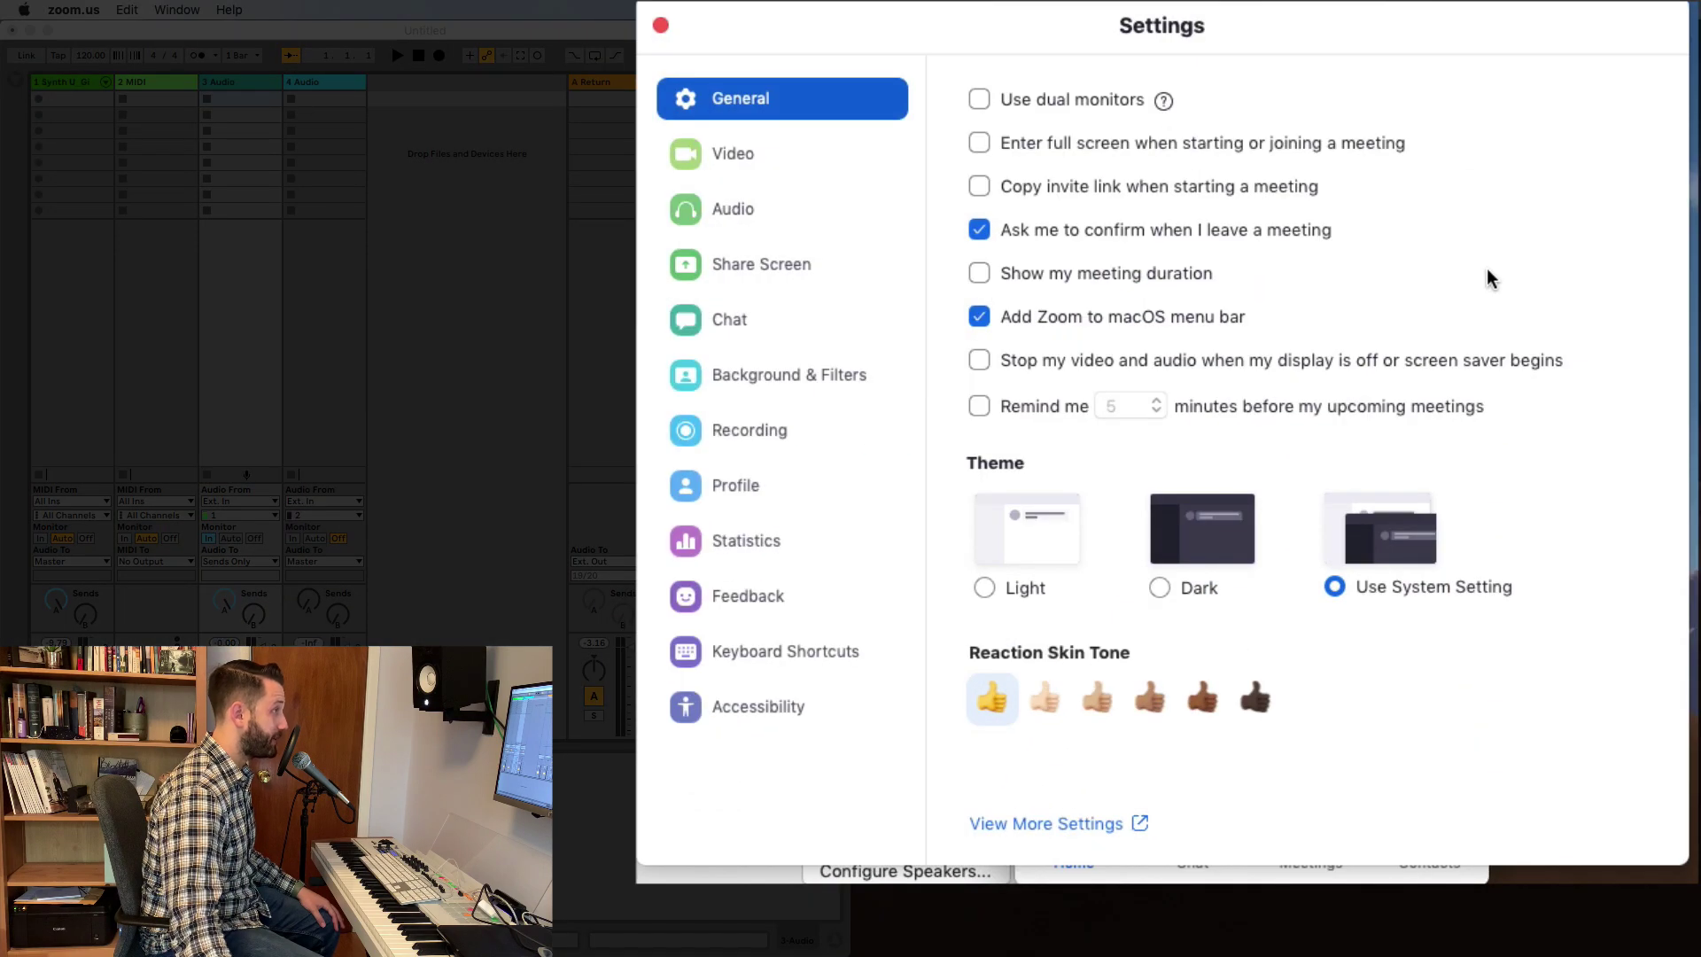
{"action": "left_click", "coordinate": [697, 212]}
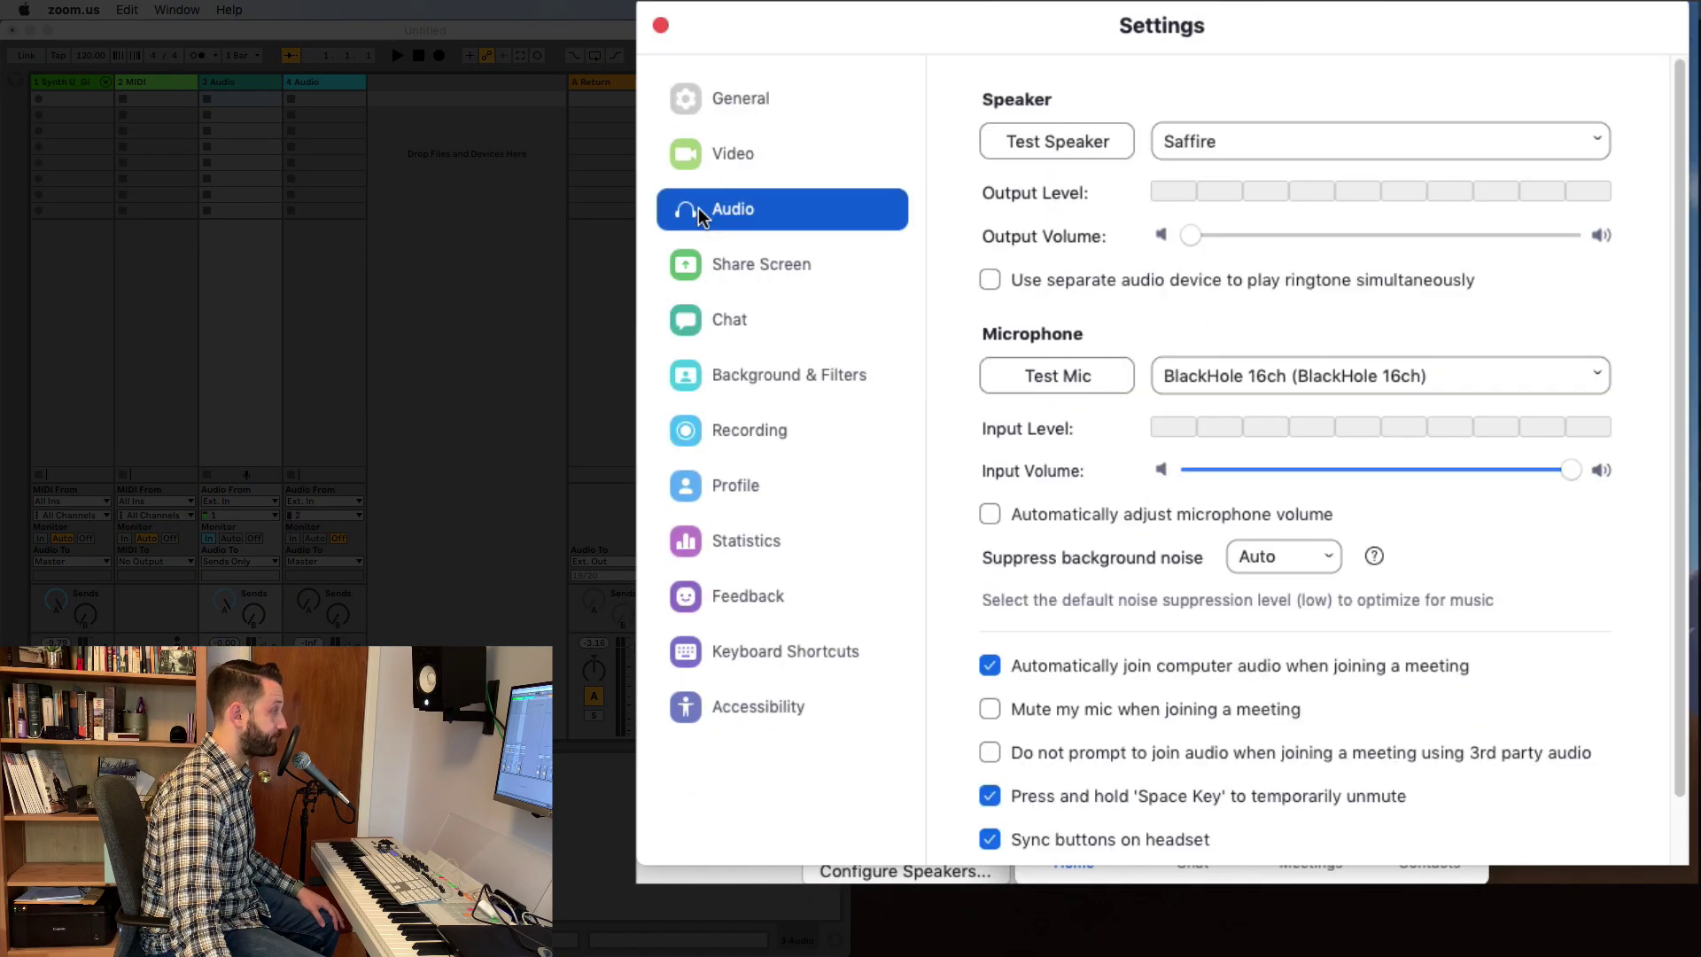
{"action": "left_click", "coordinate": [1271, 375]}
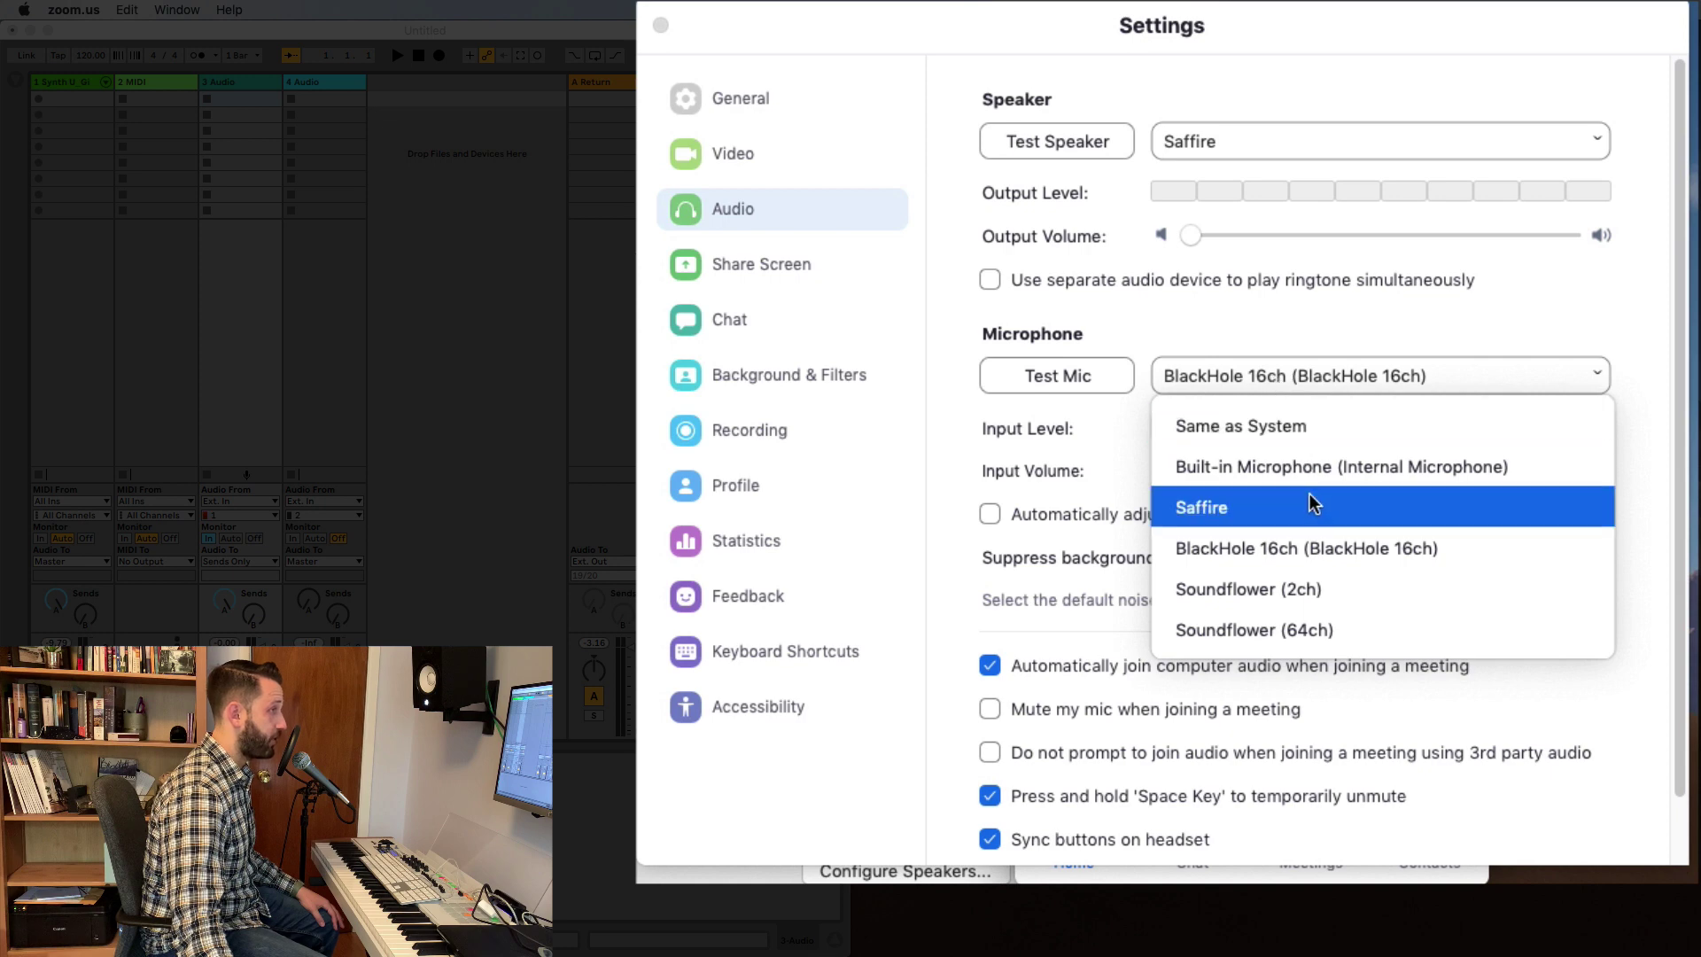
{"action": "left_click", "coordinate": [1307, 548]}
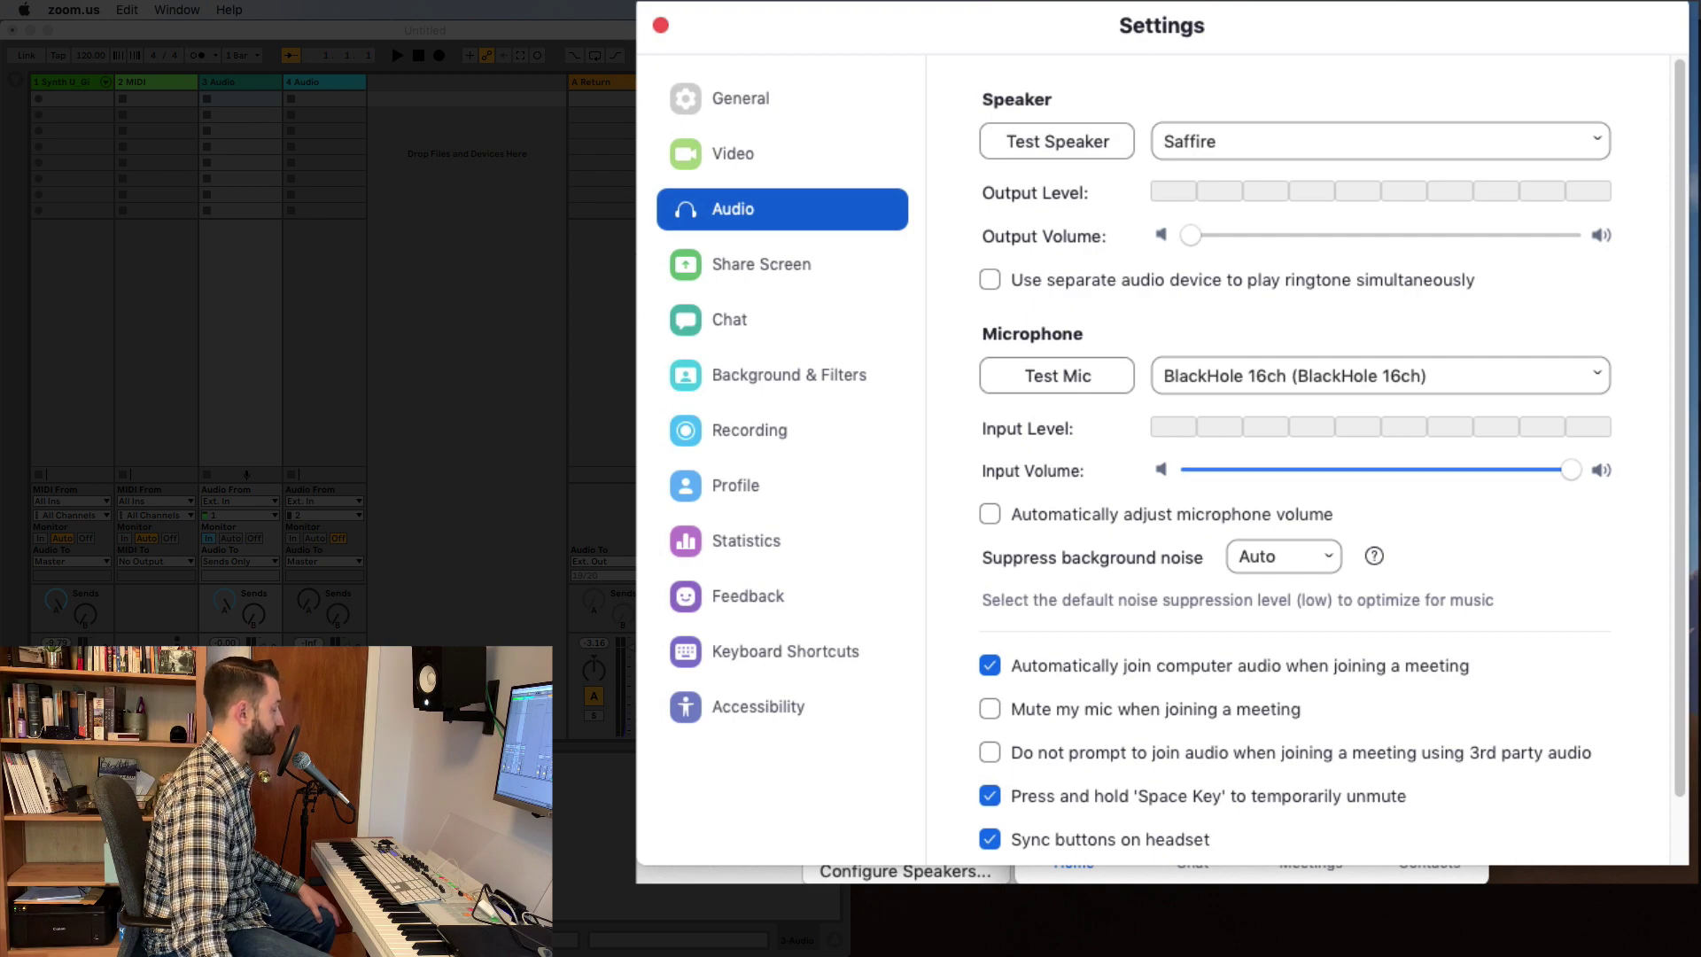
{"action": "key", "text": "super+Tab"}
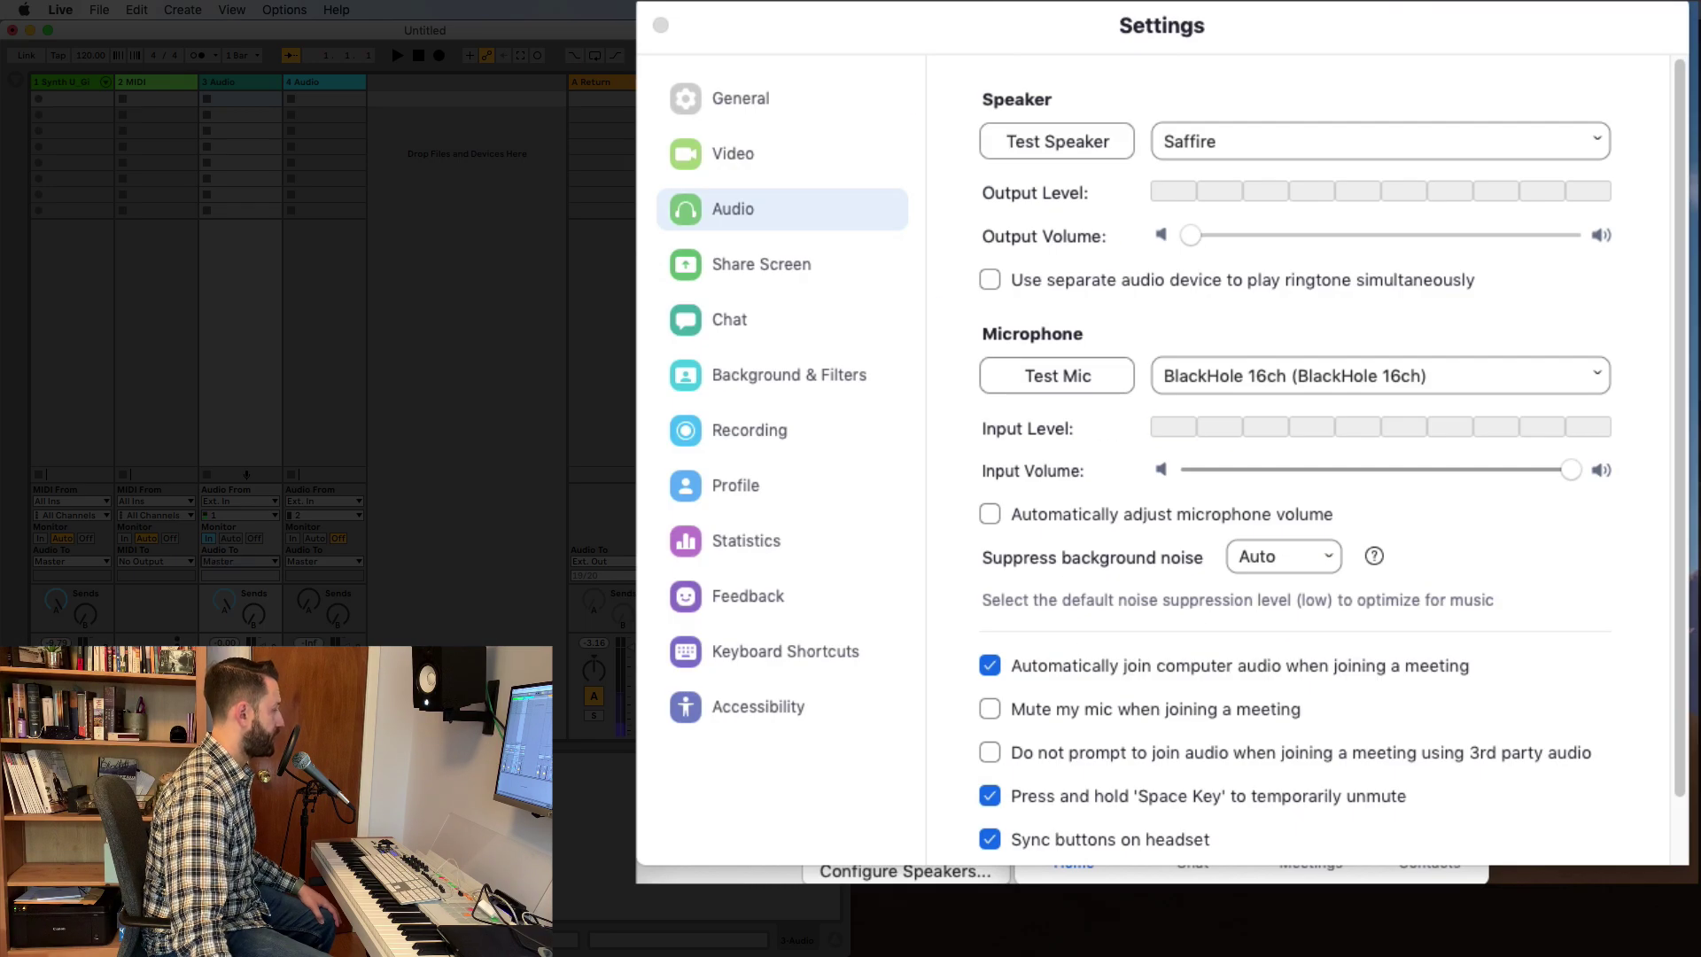